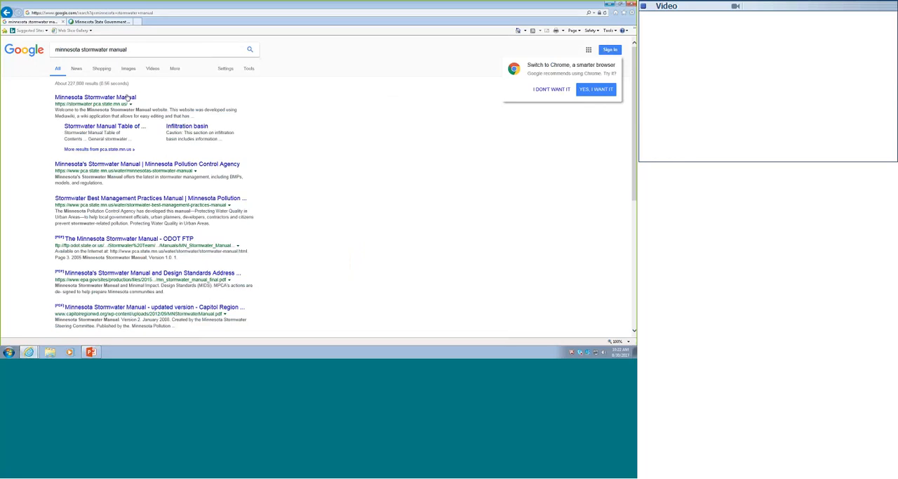
- Open the Minnesota Stormwater Manual site and go through its table of contents to the Minimal Impact Design Standards page
click(127, 97)
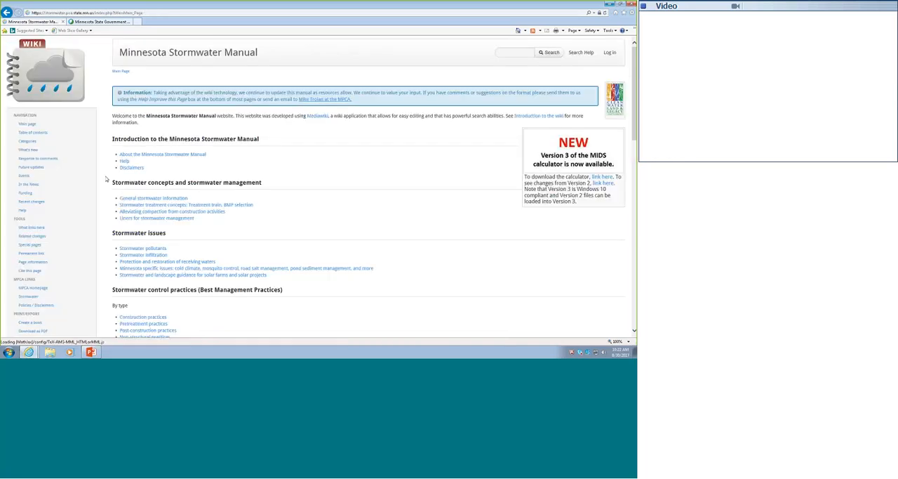
click(39, 136)
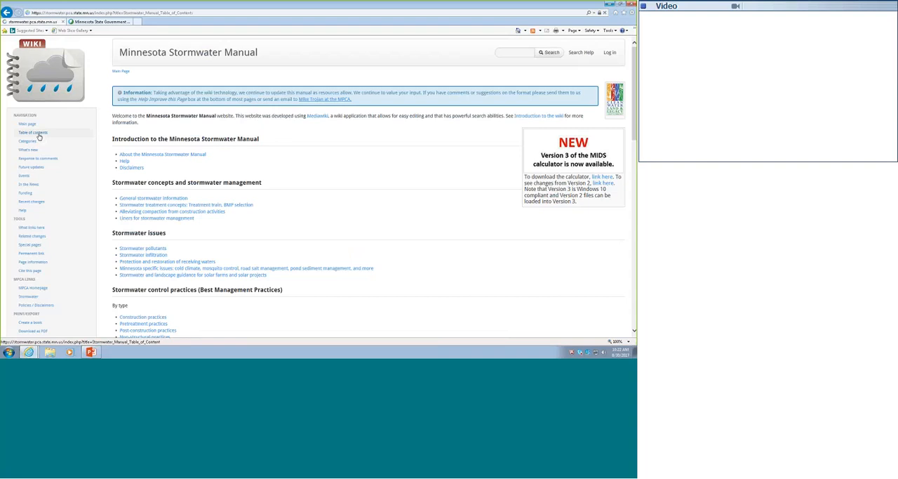
scroll(254, 199, down, 1)
scroll(254, 199, down, 10)
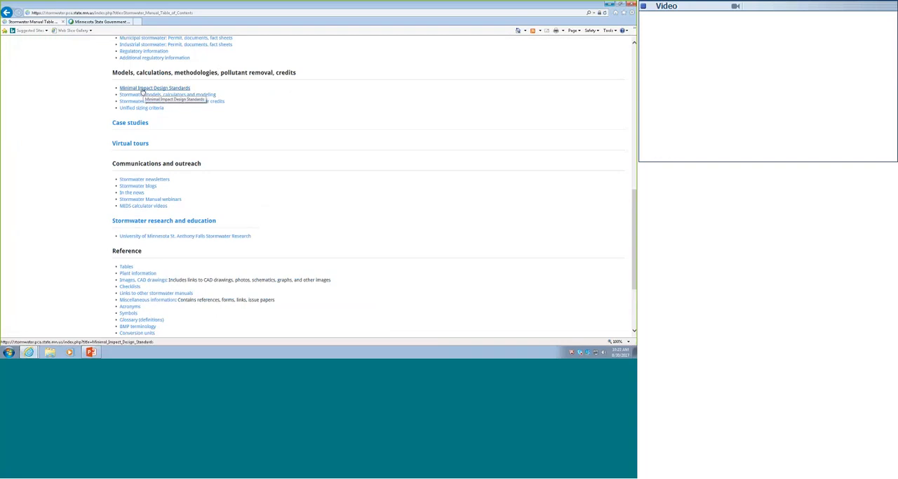
click(142, 90)
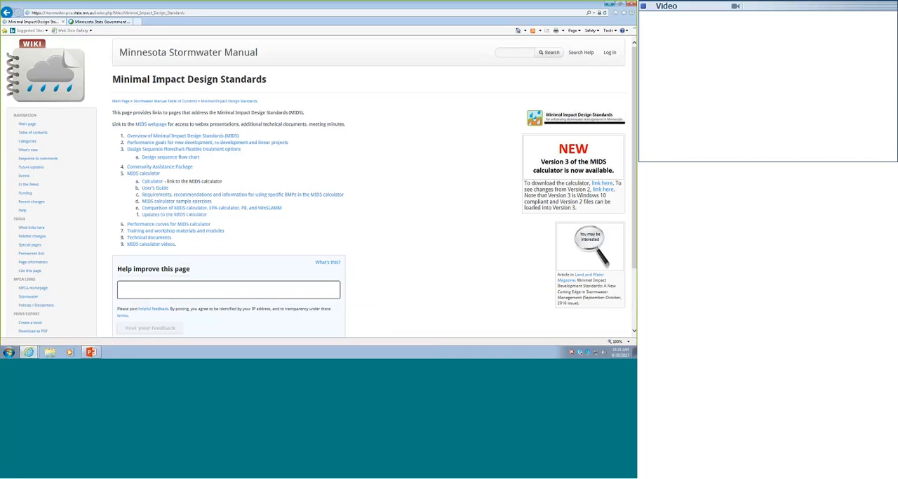
- Switch from the browser to the MIDS Calculator desktop application and maximize its window
click(610, 5)
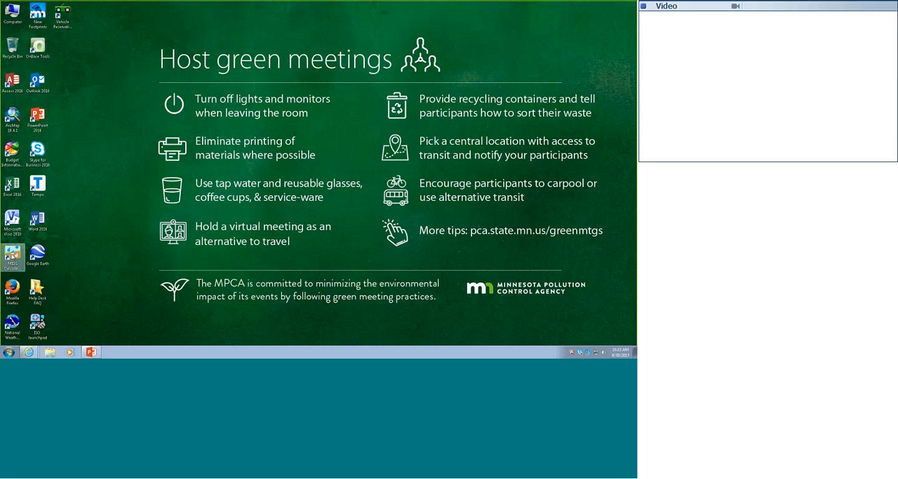
click(12, 256)
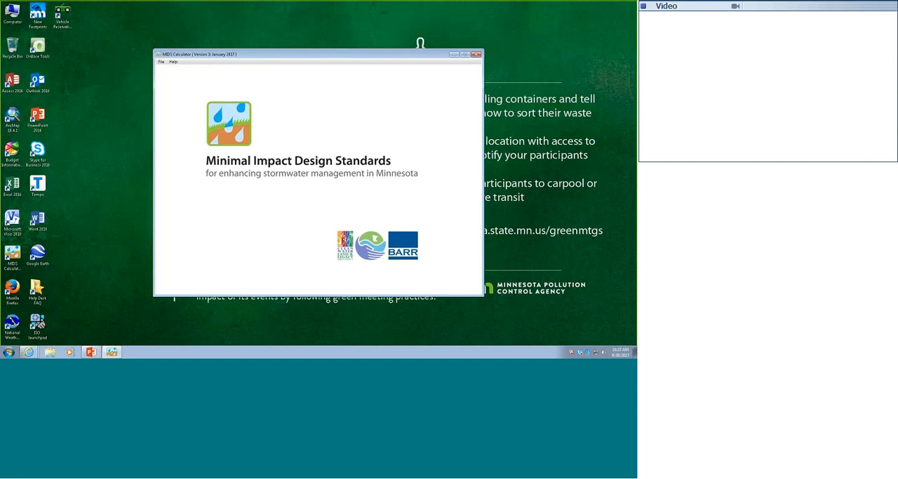
click(464, 55)
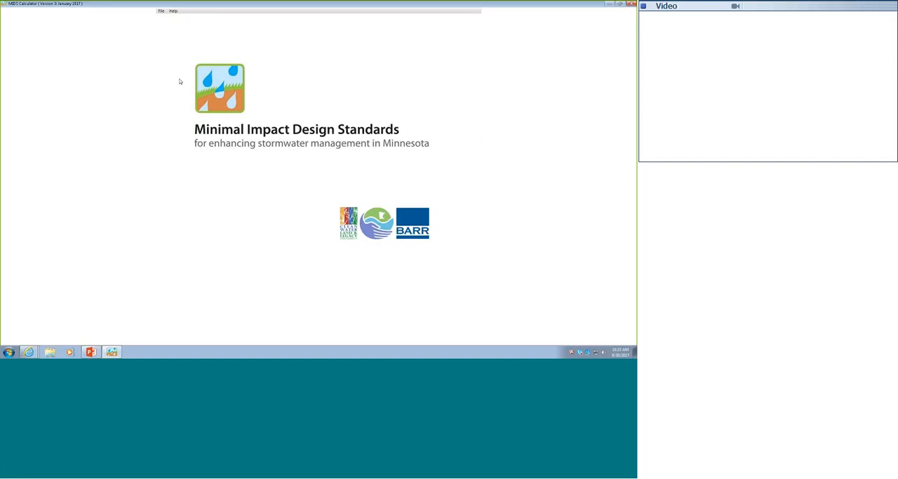
- Create a new calculator project and save it in the Documents library as "harvest"
click(160, 11)
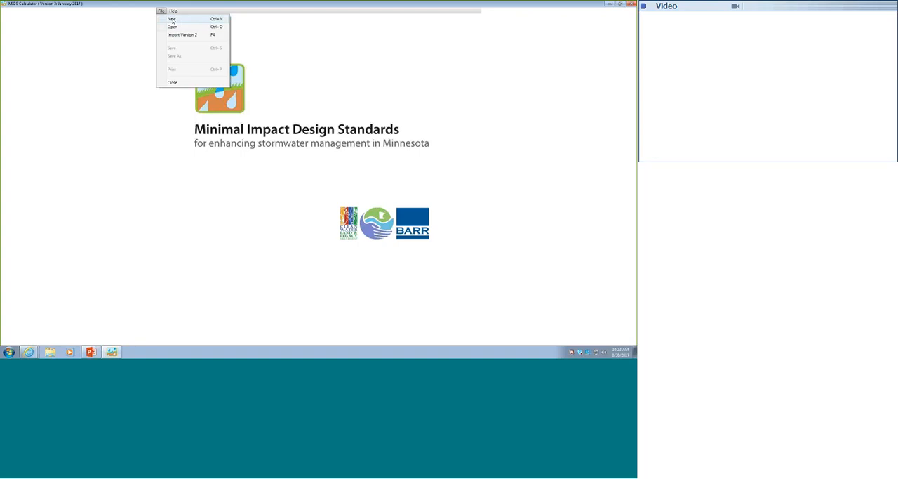
click(173, 20)
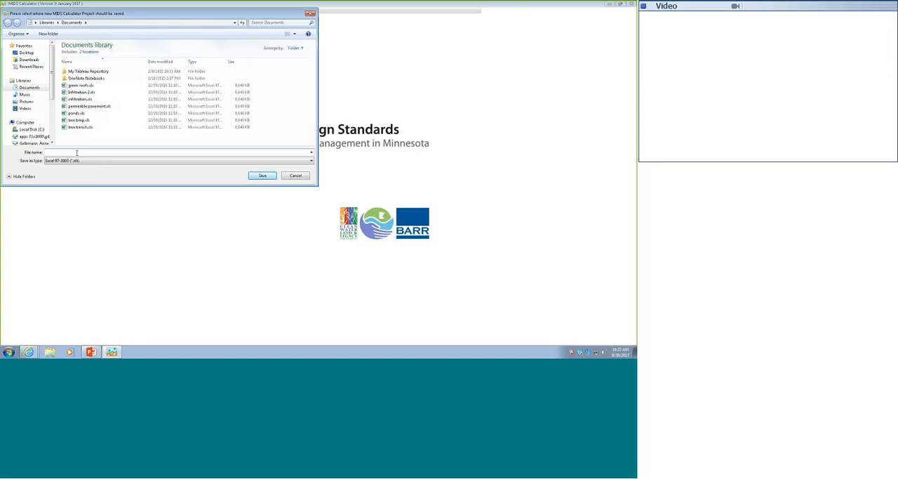
text(harvest)
click(262, 177)
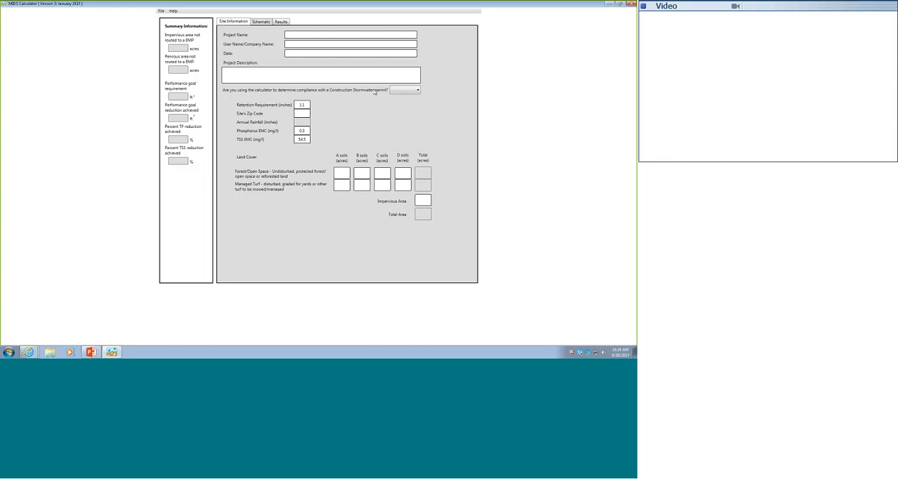
- Answer No to Construction Stormwater permit compliance and set the site's zip code to 55155
click(406, 89)
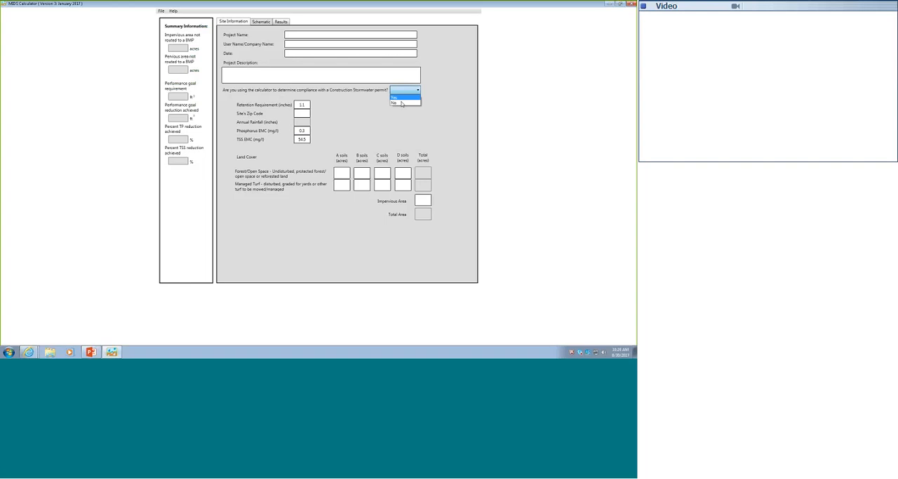
click(402, 103)
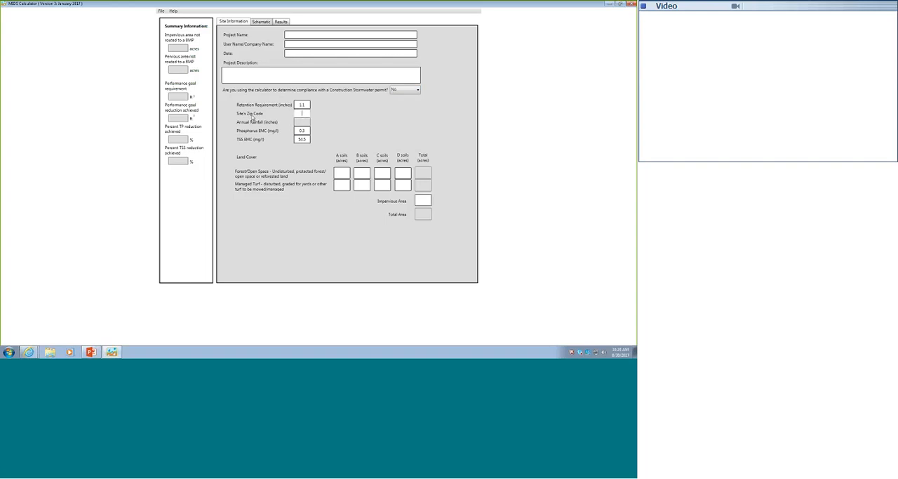
text(55155)
- Enter the site land cover as 3 acres of managed turf on B soils and 1 acre of impervious area
click(304, 105)
text(1)
click(362, 186)
text(3)
click(362, 173)
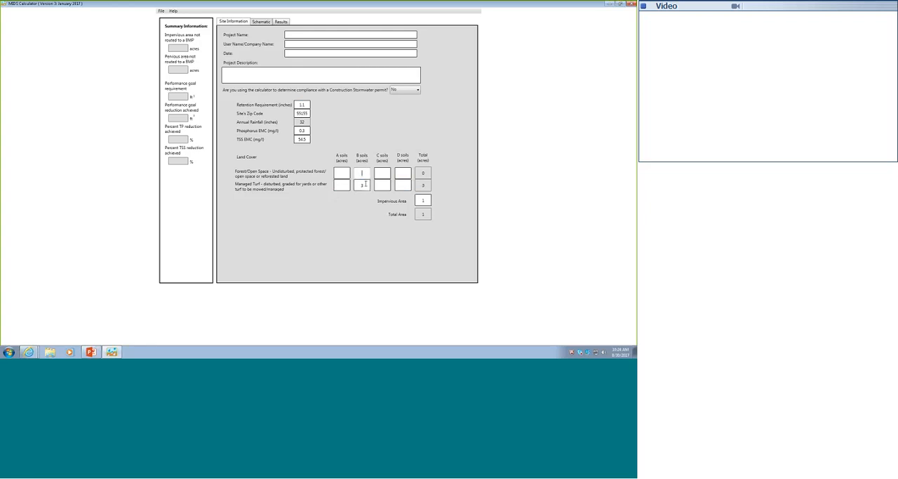
click(333, 73)
- Add a Harvest and re-use/Cistern BMP to the middle of the schematic and open its properties
click(261, 23)
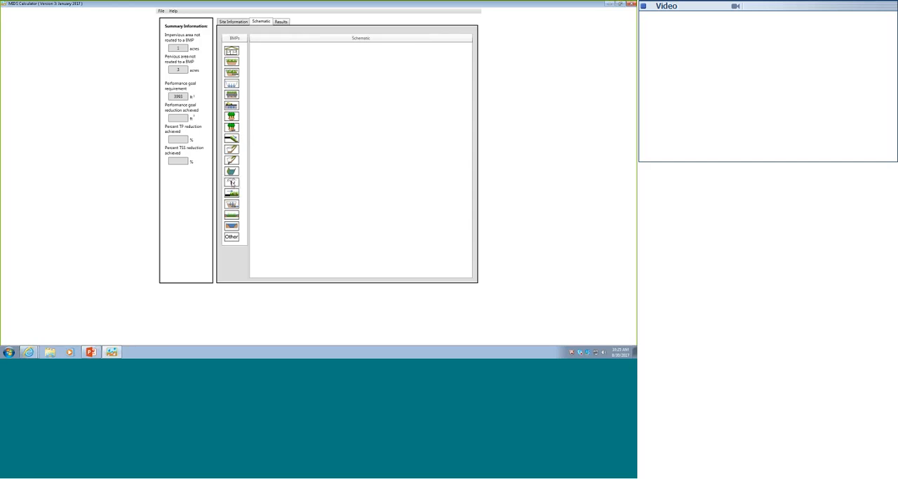
drag(233, 181, 349, 148)
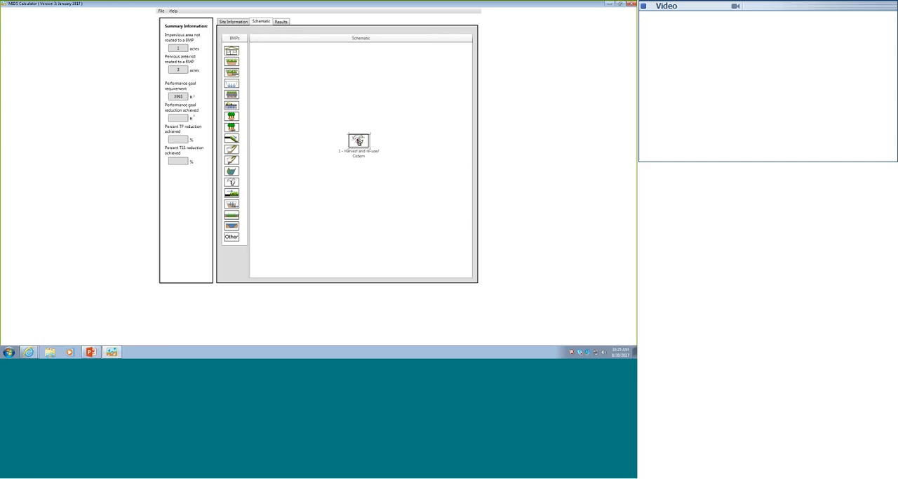
double_click(359, 141)
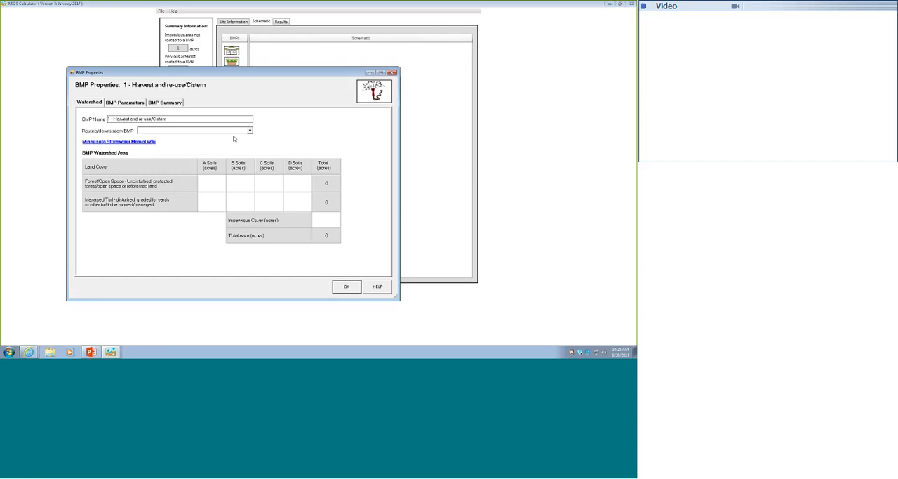
- Set the cistern's watershed to 3 acres of managed turf on B soils and 1 acre of impervious cover
click(246, 201)
text(3)
click(327, 221)
text(1)
- In the cistern's BMP parameters, set the reuse storage volume to 6685 ft³ and the irrigation application area to 3 acres
click(127, 103)
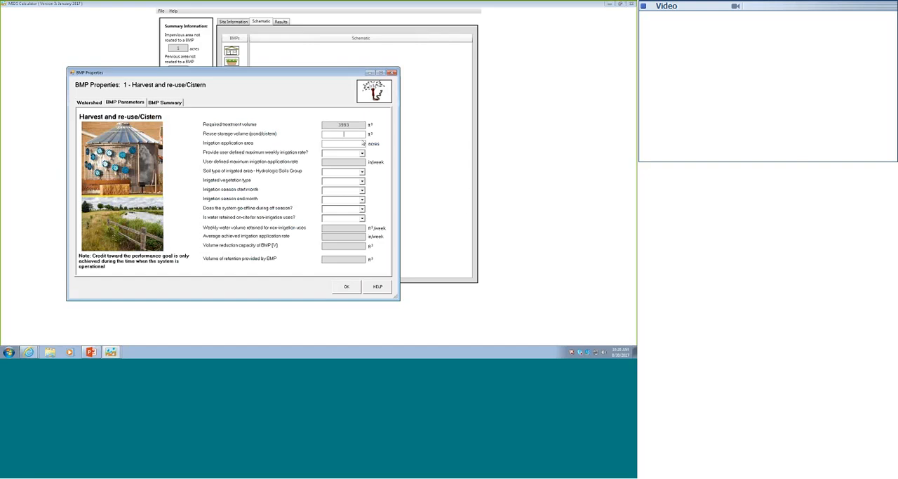
text(66)
text(85)
text(3)
- Decline a user-defined maximum weekly irrigation rate and set the irrigated area to HSG Type B soil with Turf vegetation
click(350, 155)
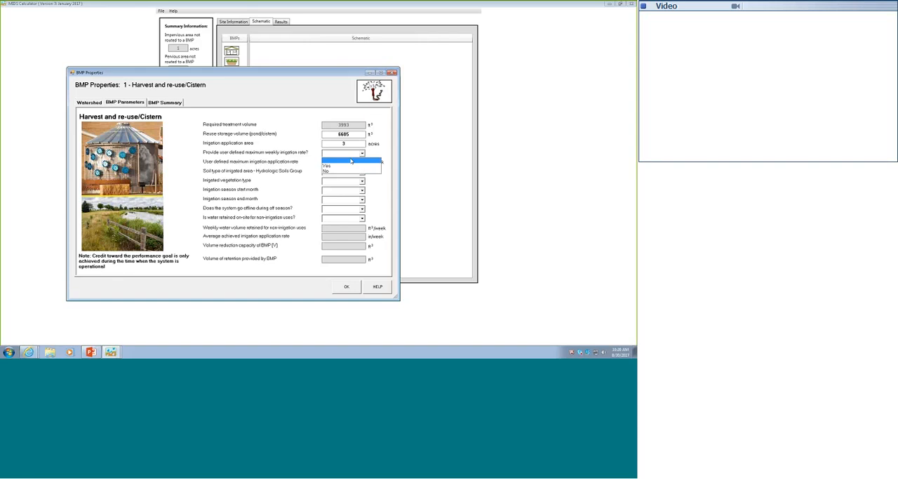
click(336, 172)
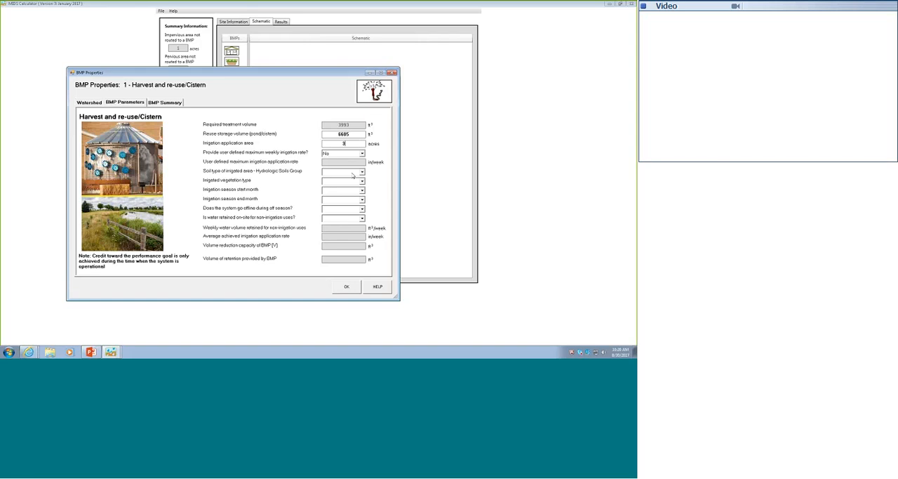
click(353, 174)
click(348, 190)
click(360, 182)
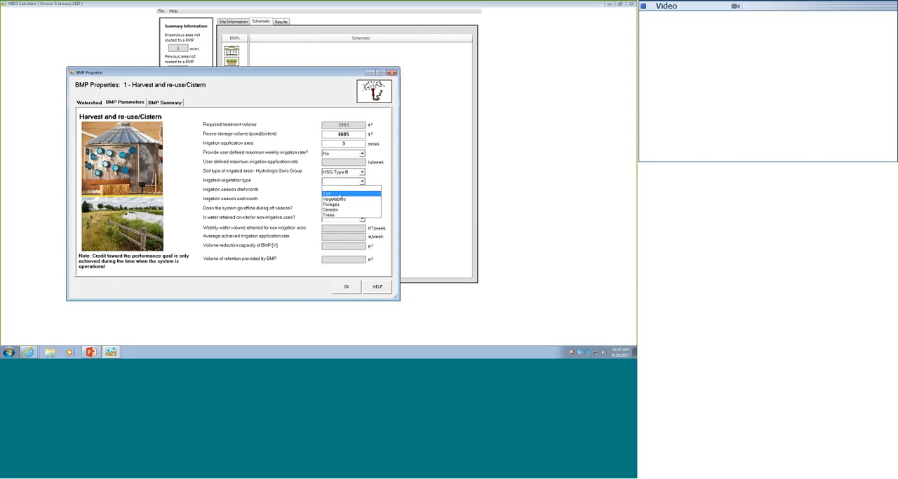
click(339, 193)
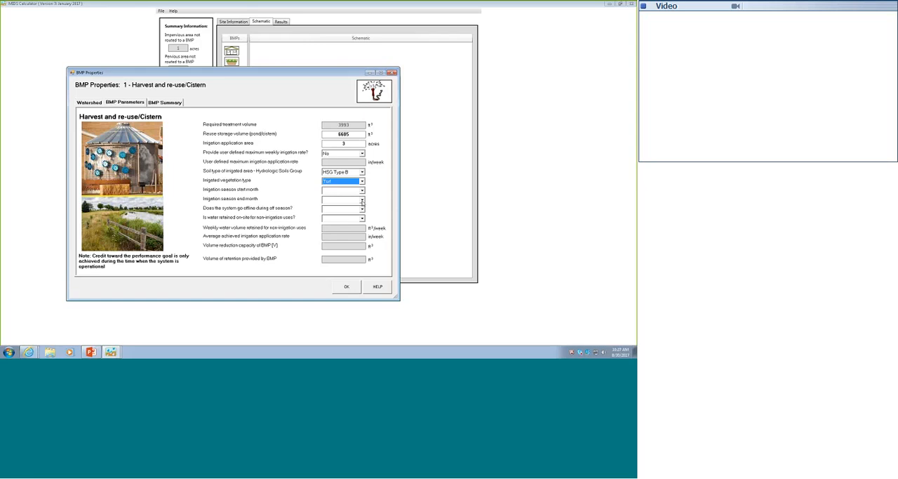
- Set the irrigation season to start in April and end in September
click(362, 200)
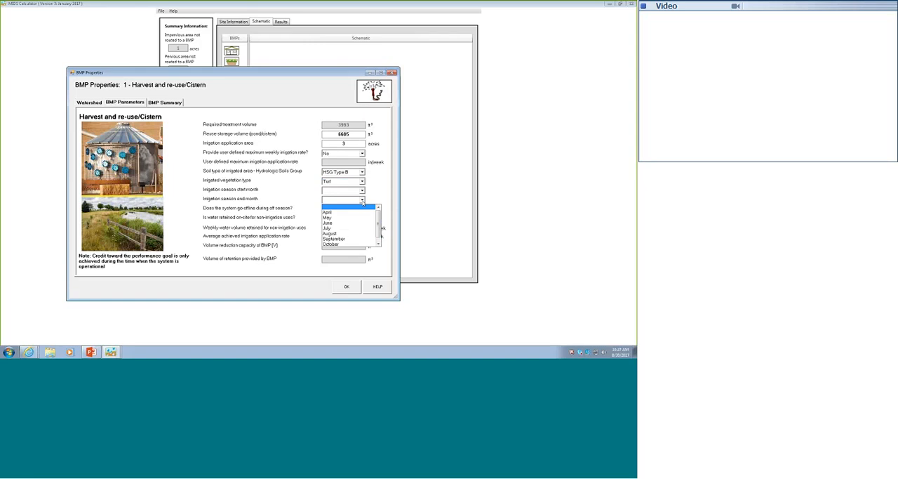
click(343, 240)
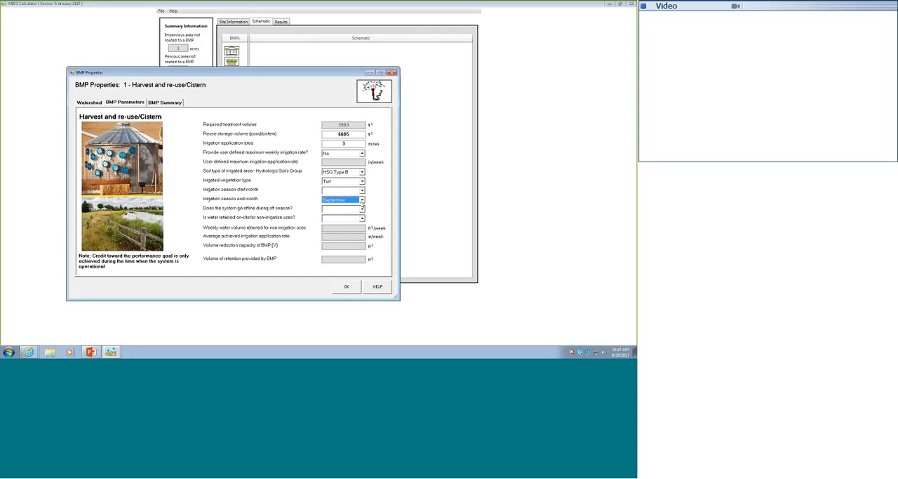
click(343, 190)
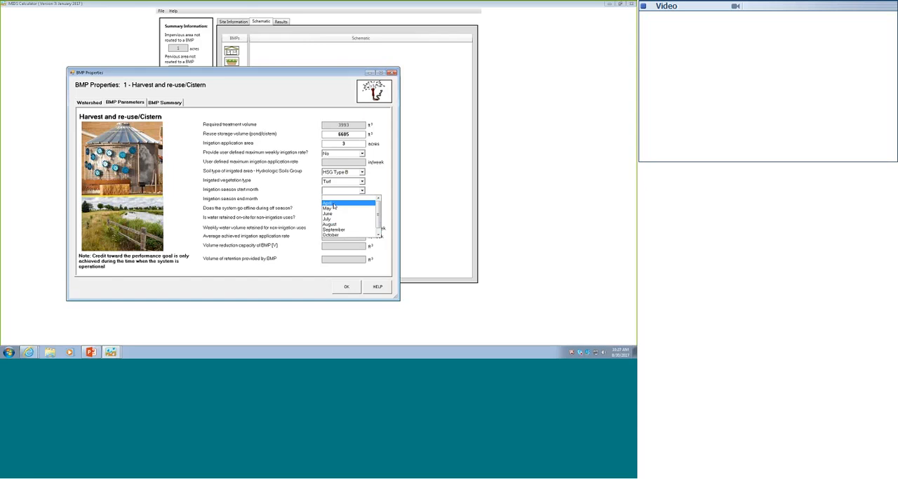
click(334, 204)
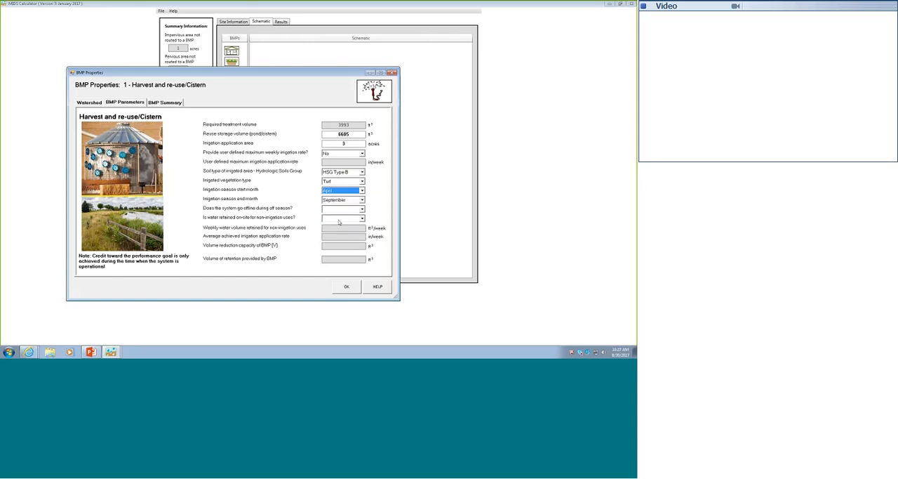
- Specify that the system goes offline in the off season and that no water is retained on-site for non-irrigation uses
click(363, 209)
click(363, 209)
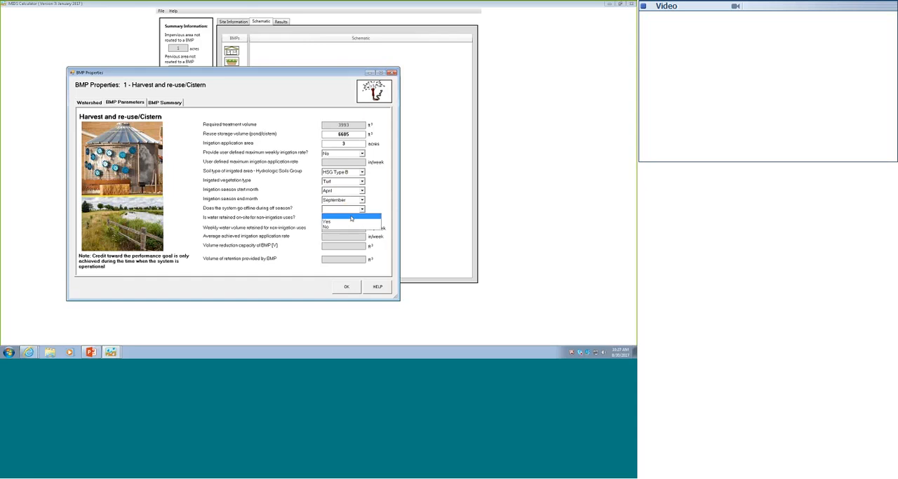
click(335, 223)
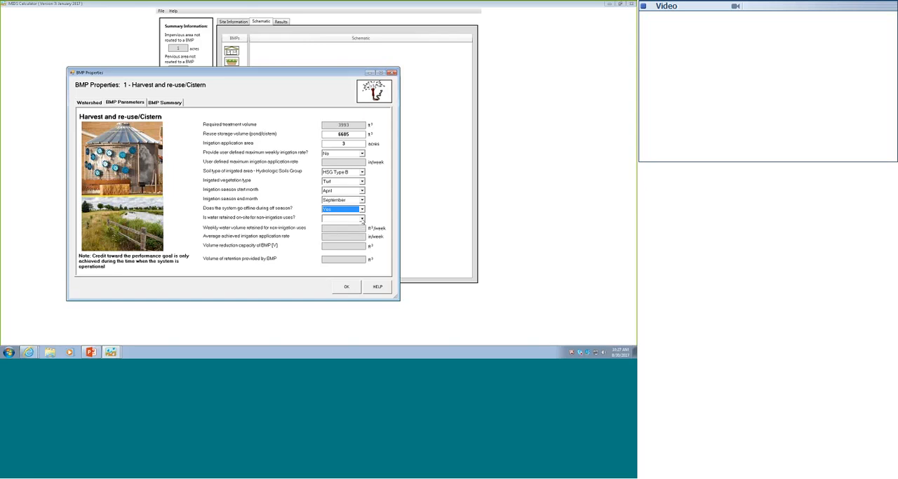
click(362, 218)
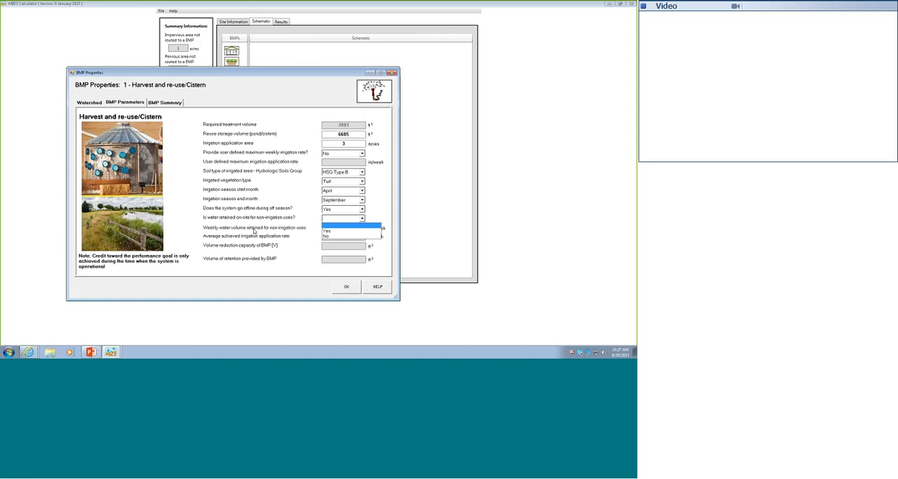
click(327, 237)
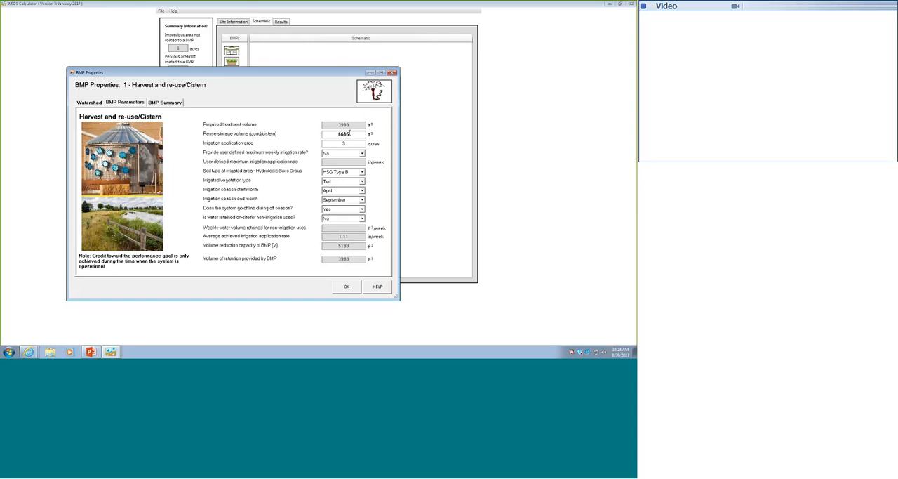
- Change the cistern's reuse storage volume to 4000 ft³
drag(350, 133, 333, 131)
text(4000)
- Enable the user-defined maximum weekly irrigation rate and set it to 1.5 in/week
click(363, 154)
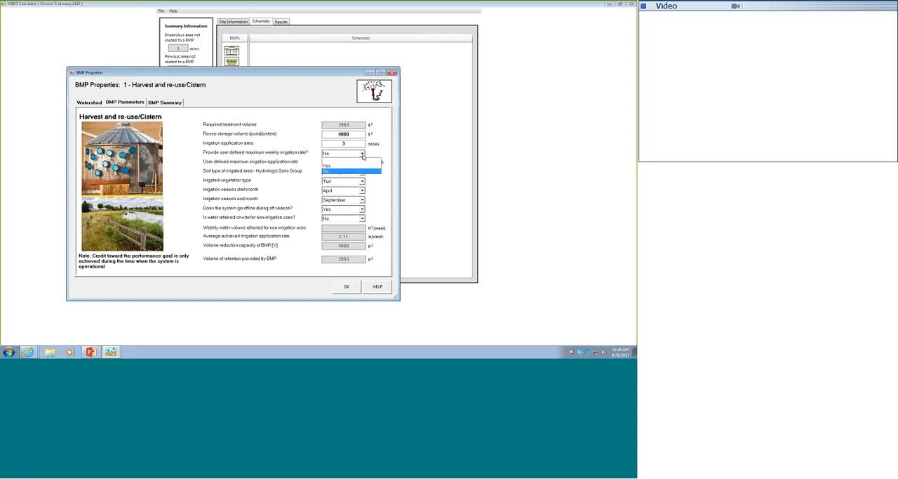
click(329, 166)
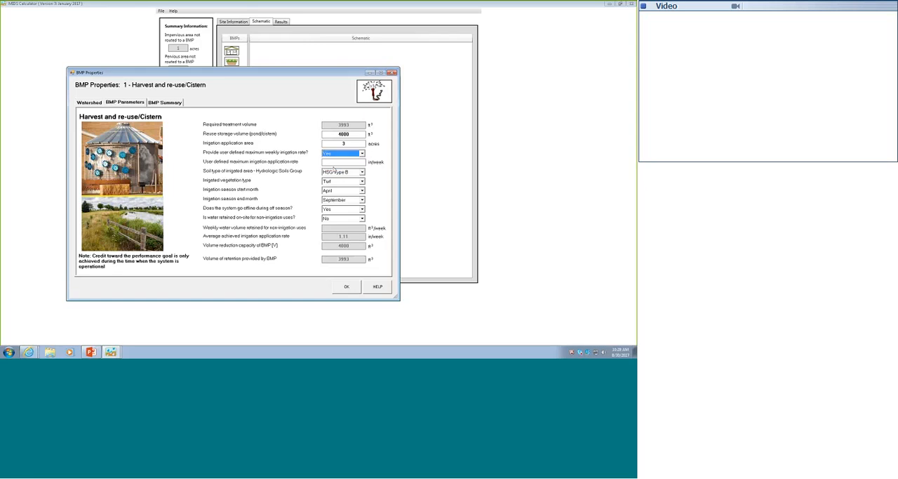
click(347, 162)
text(1)
text(.)
text(5)
- Lower the user-defined maximum irrigation rate to 1 in/week and set the irrigation application area to 2.7 acres
double_click(351, 162)
text(1)
text(.7)
- Enable on-site water retention for non-irrigation uses at 94 ft³/week and view the BMP summary
click(362, 218)
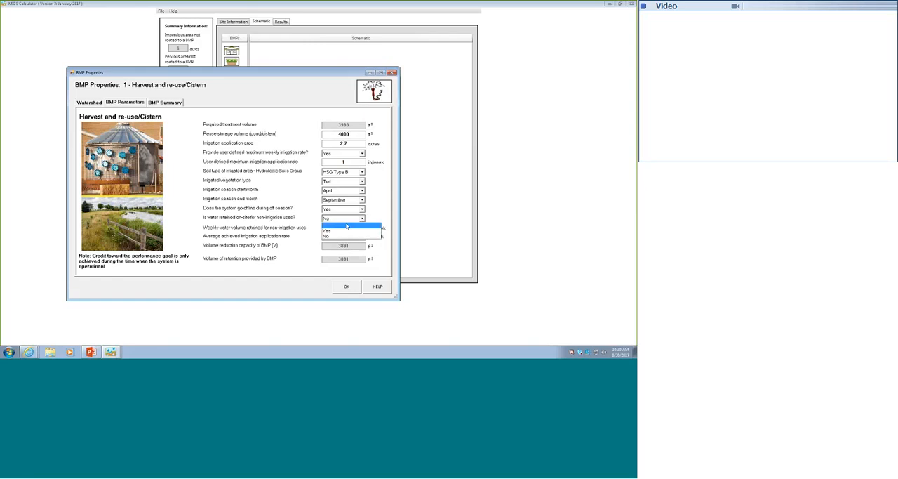
click(346, 227)
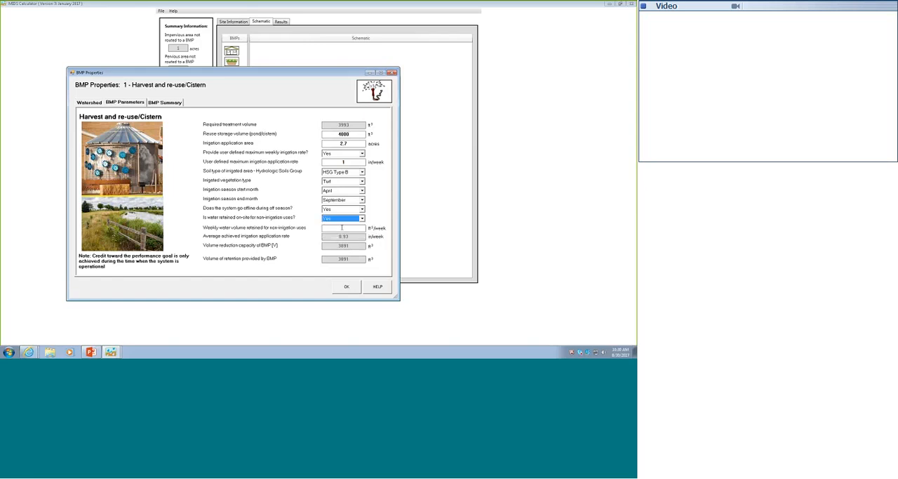
click(342, 227)
text(94)
click(164, 103)
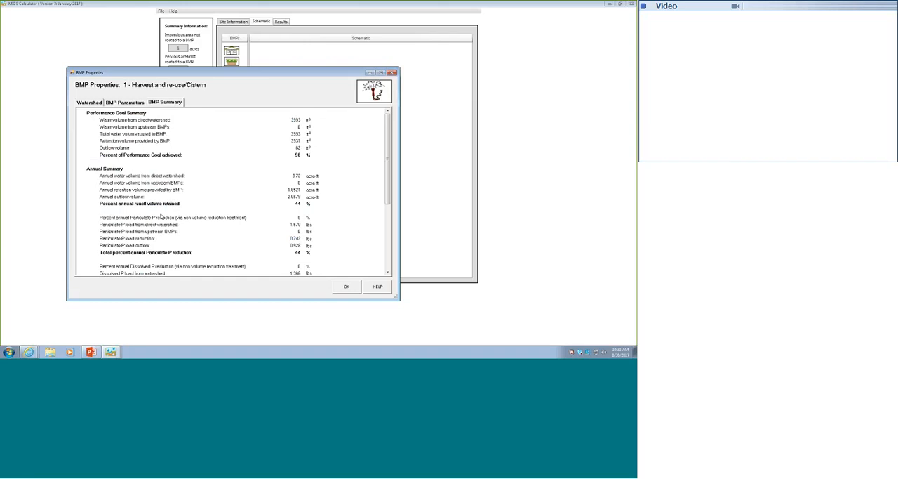
- Examine the cistern's BMP summary for the annual runoff volume and phosphorus reduction figures
click(387, 271)
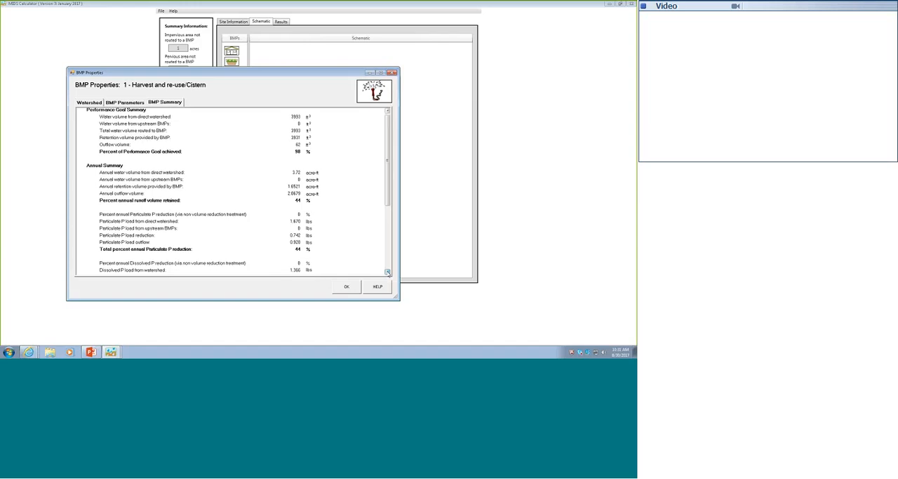
click(387, 272)
click(388, 272)
click(387, 273)
click(387, 272)
click(387, 272)
click(387, 272)
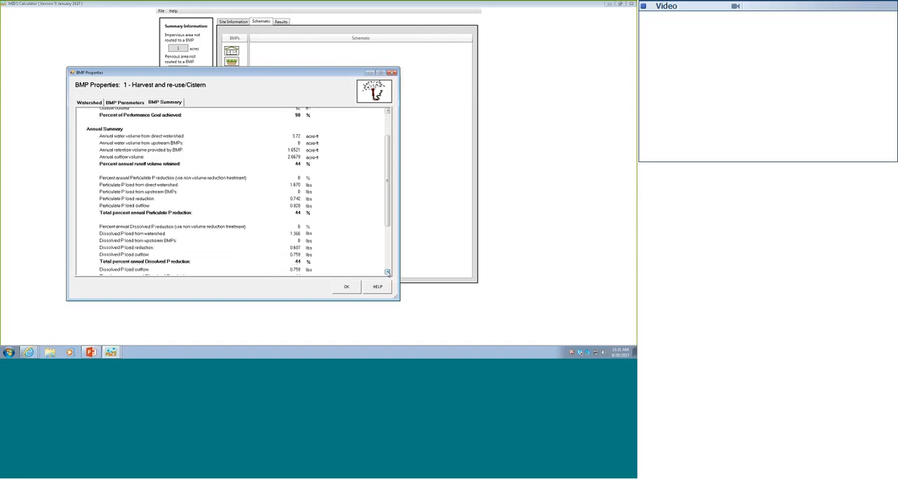
click(387, 273)
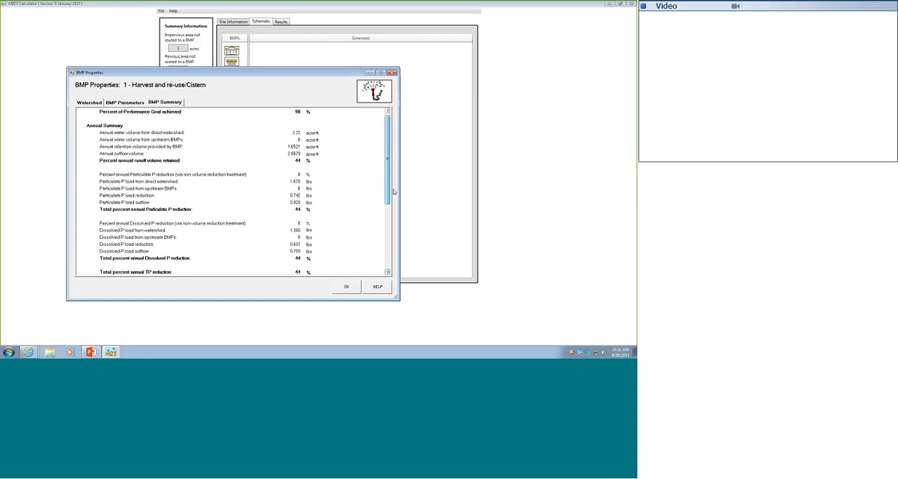
scroll(393, 189, up, 2)
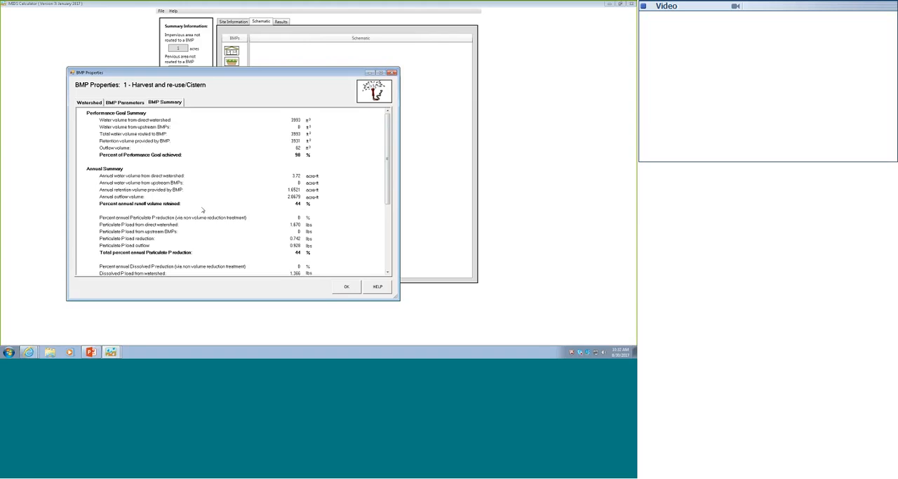
- Accept the BMP properties and delete the harvest and re-use/cistern BMP from the schematic
click(345, 287)
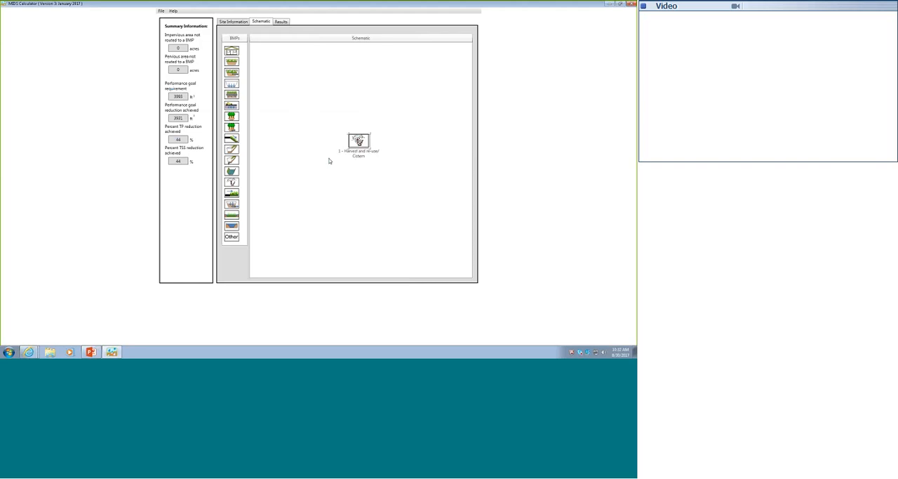
right_click(359, 141)
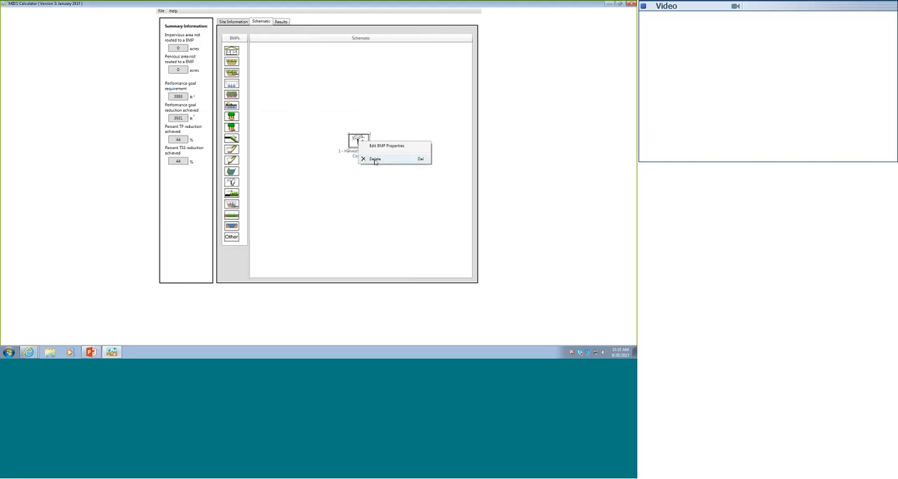
click(375, 159)
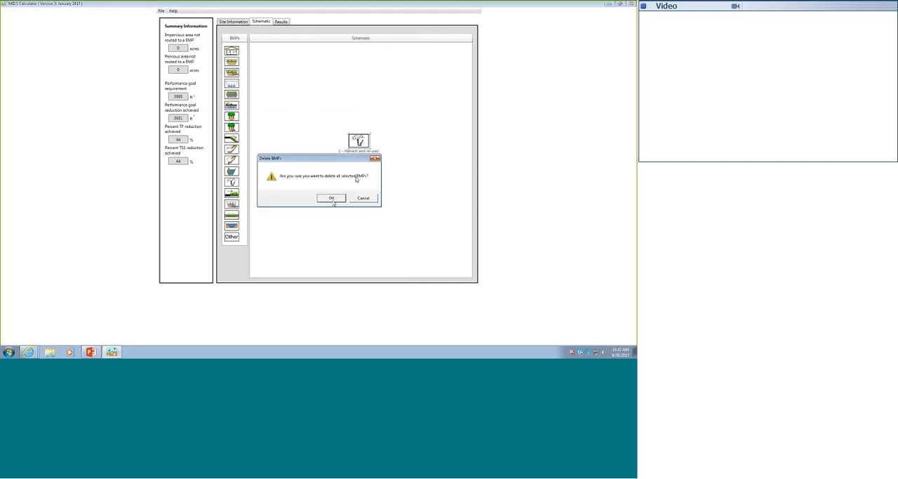
click(332, 198)
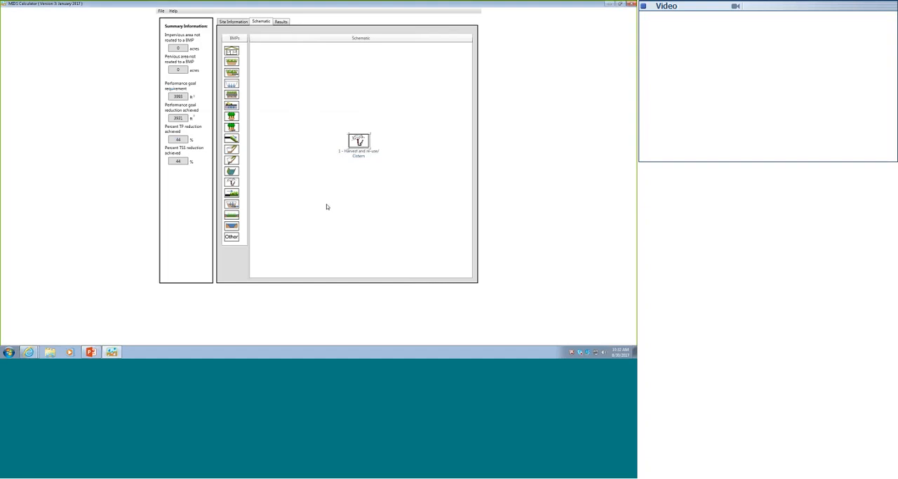
- Set the site's impervious area to 5 acres and replace the managed turf area with 10 acres of forest/open space on B soils
click(239, 22)
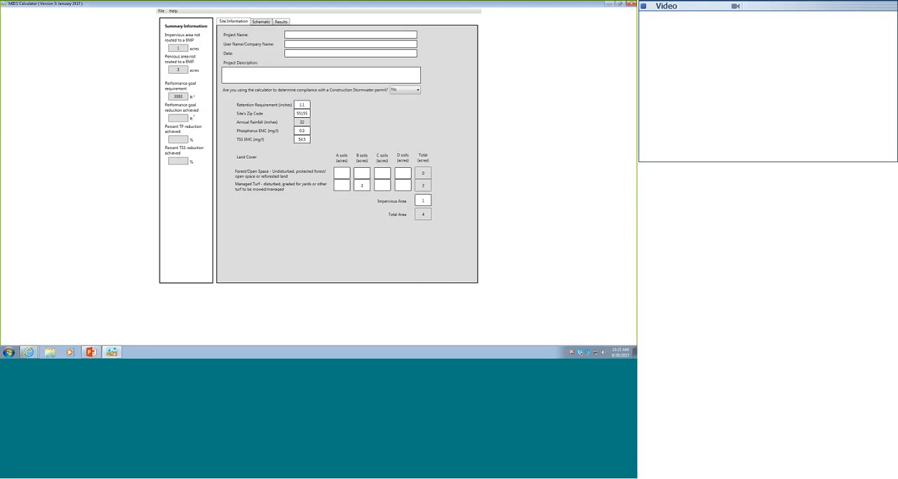
drag(427, 200, 409, 215)
text(5)
click(364, 184)
key(BackSpace)
click(362, 173)
text(10)
click(364, 185)
click(368, 172)
- Add a new harvest and re-use/cistern BMP to the schematic and open its properties
click(263, 21)
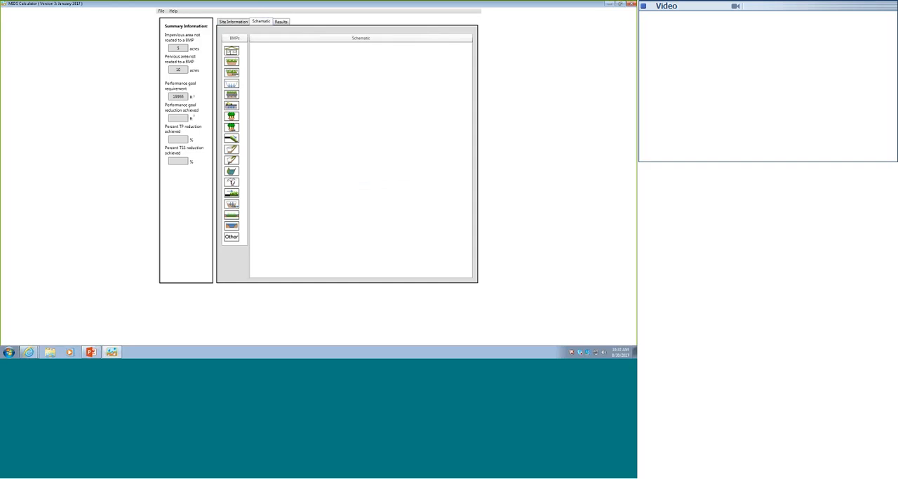
drag(232, 182, 367, 149)
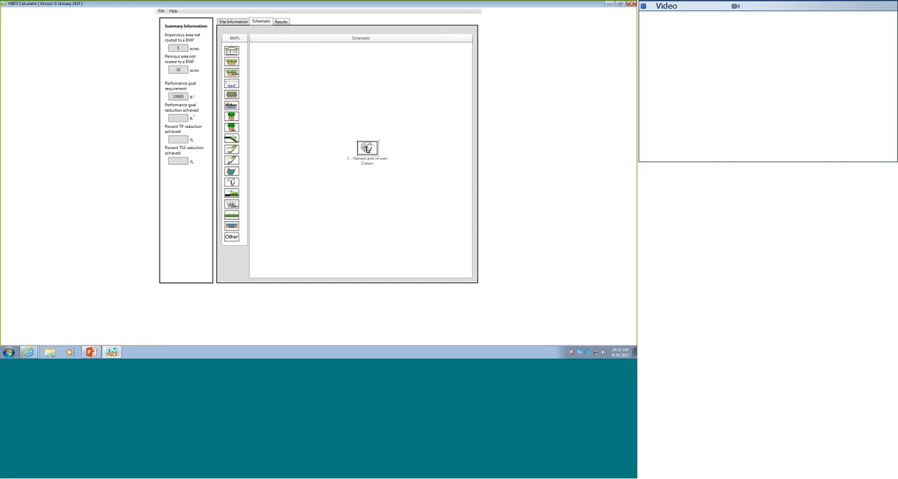
right_click(367, 147)
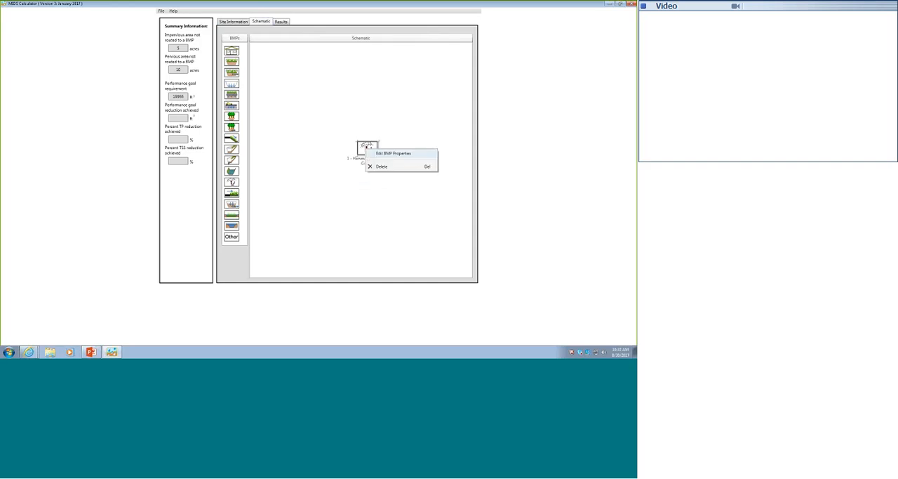
click(386, 155)
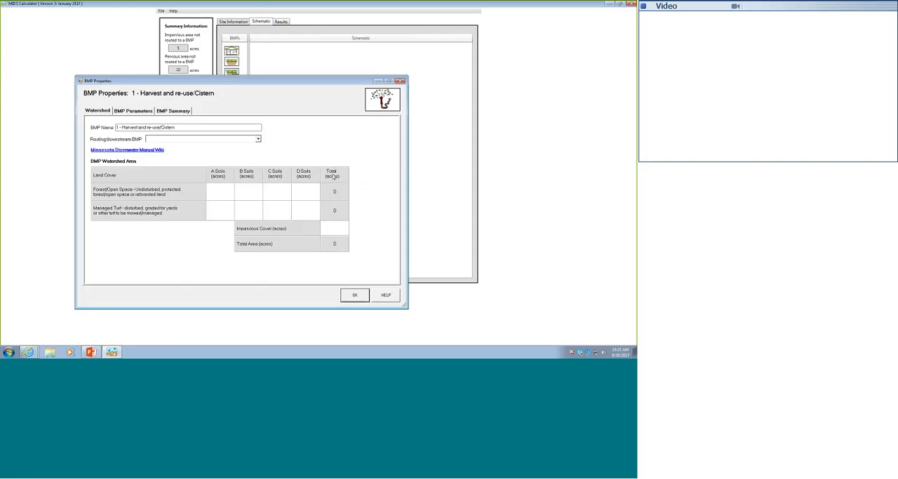
drag(260, 81, 298, 44)
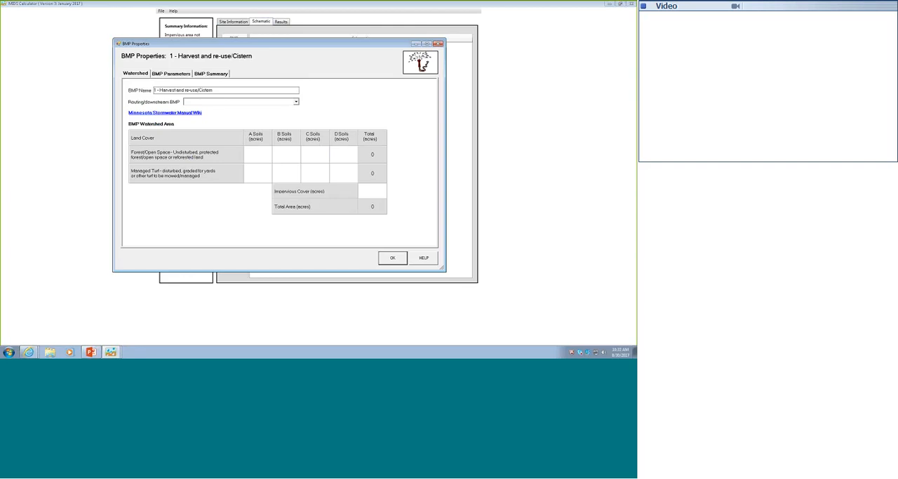
- Set the cistern's watershed to 5 acres of impervious cover and 10 acres of forest/open space on B soils
click(382, 195)
text(5)
text(10)
- Set the reuse storage volume to 25000 ft³ and irrigation area to 10 acres, with a user-defined maximum weekly irrigation rate enabled
key(ctrl+Tab)
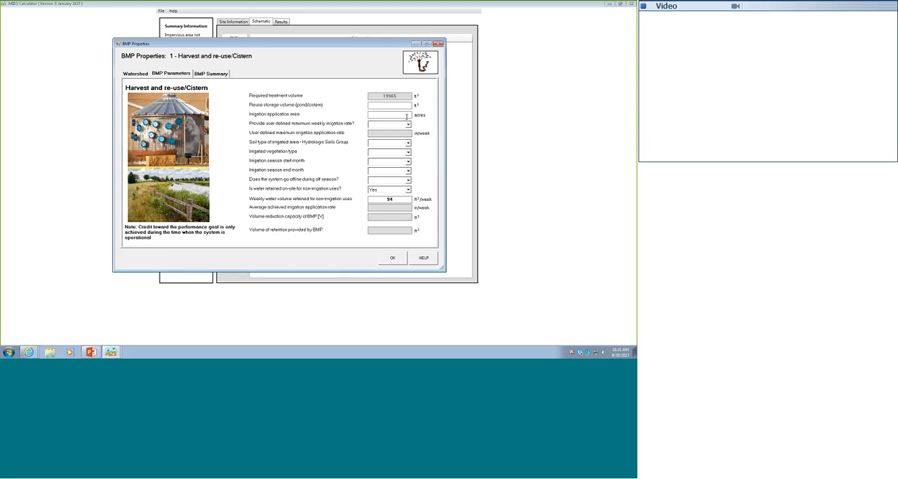
text(25000)
text(10)
click(391, 124)
click(387, 138)
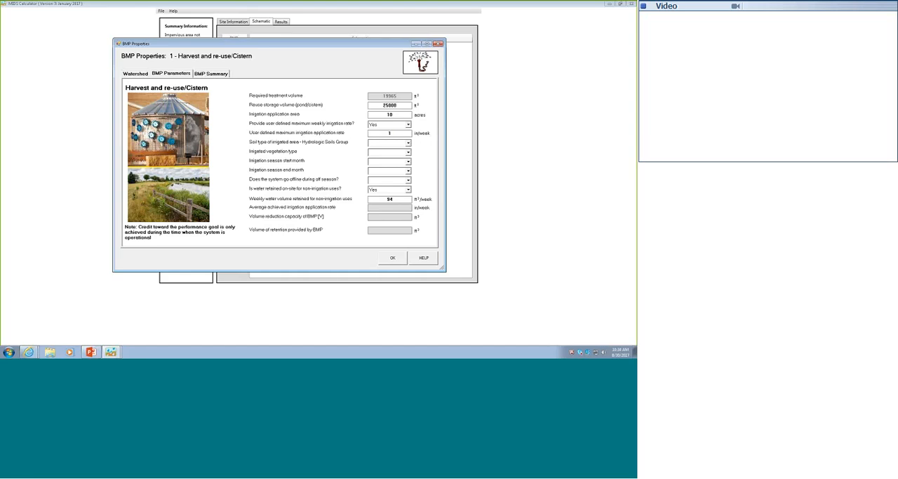
- Set the irrigated area's soil type to HSG Type A and its vegetation type to Trees
click(408, 143)
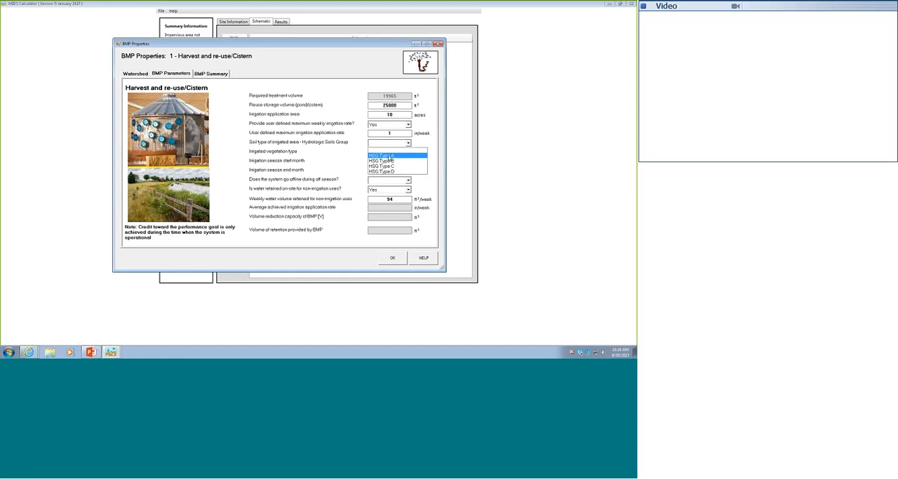
click(389, 156)
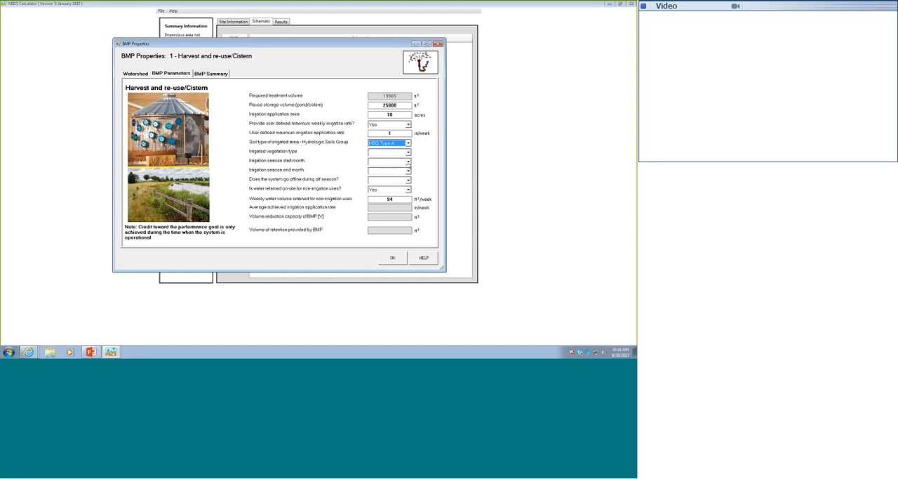
click(407, 153)
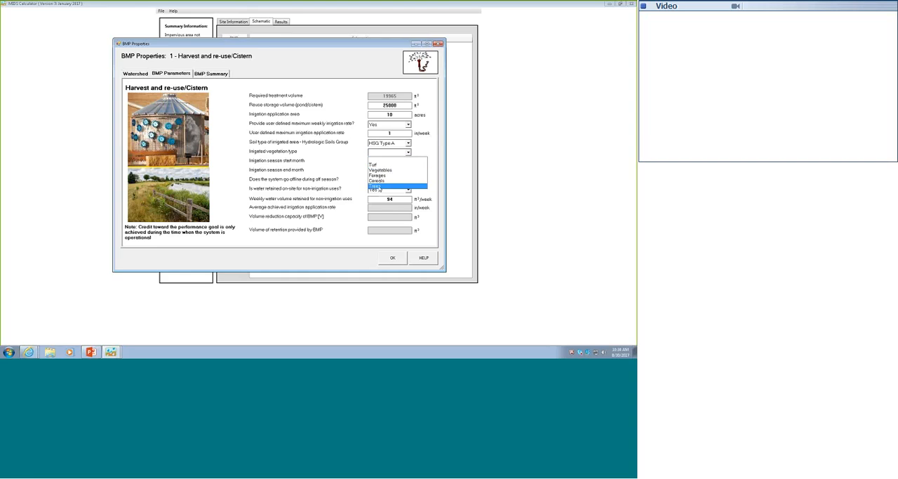
click(393, 186)
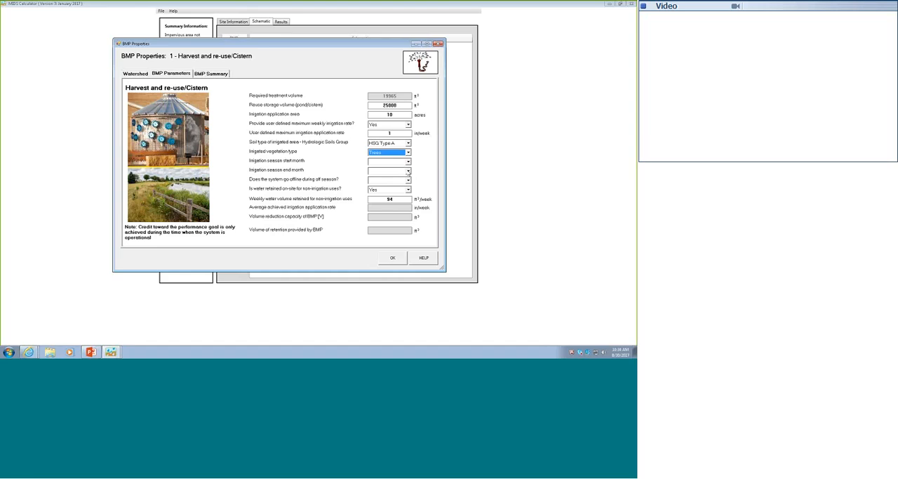
- Set the irrigation season to run from April to September, with the system not going offline in the off season
click(408, 173)
click(395, 193)
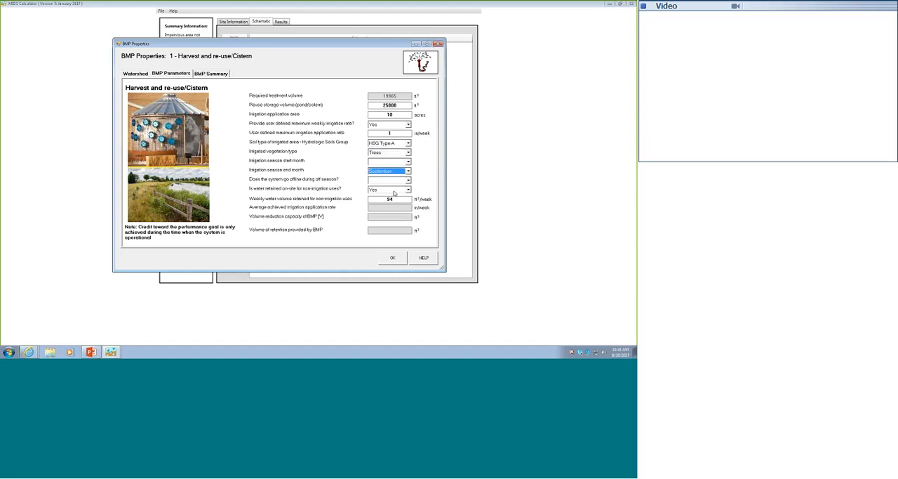
click(408, 163)
click(395, 193)
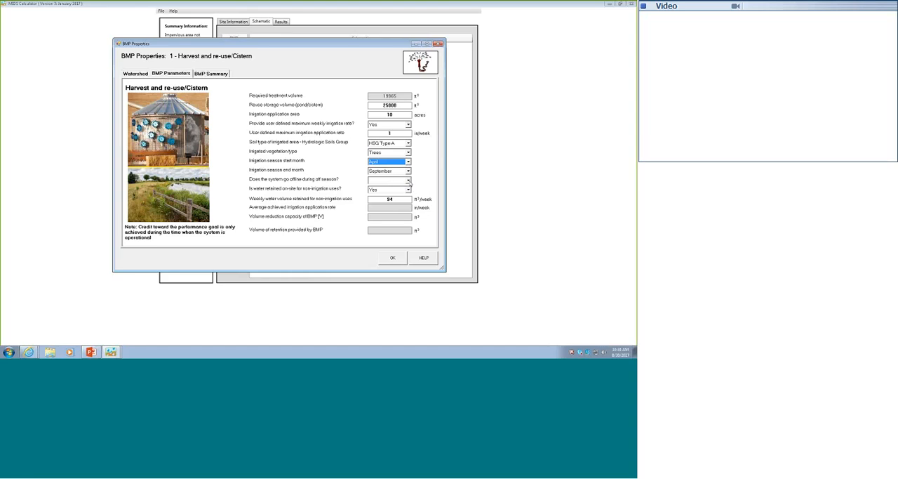
click(408, 181)
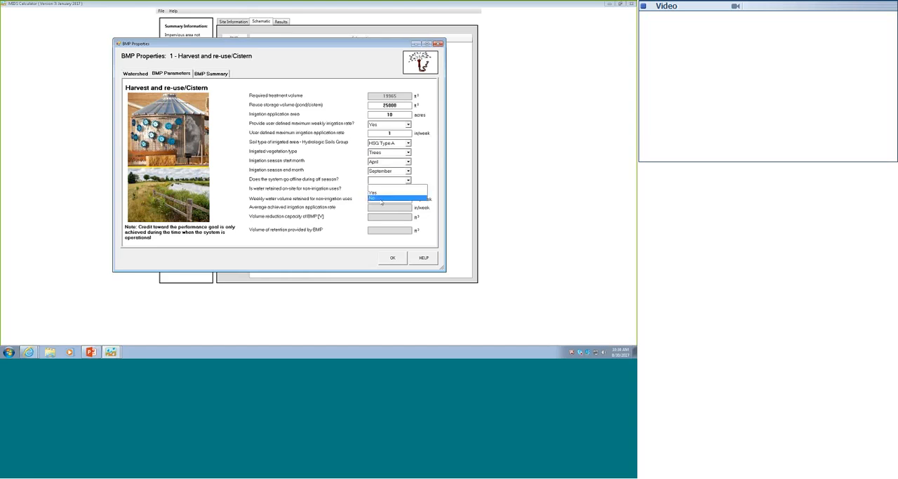
click(381, 200)
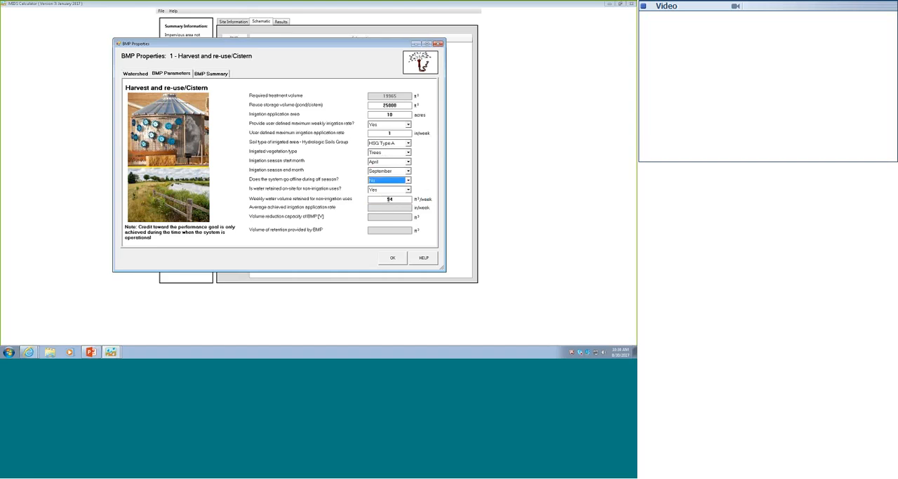
- Turn off on-site water retention for non-irrigation uses and set the user-defined maximum irrigation rate to 1.4 in/week
click(408, 189)
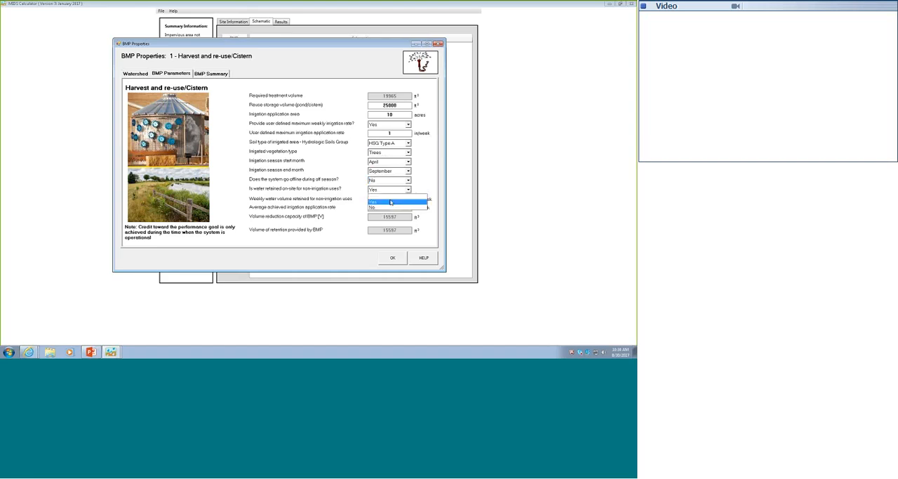
click(380, 208)
drag(394, 133, 383, 131)
text(1.4)
- Change the irrigated area's soil type to HSG Type B and adjust the user-defined maximum irrigation rate
click(408, 143)
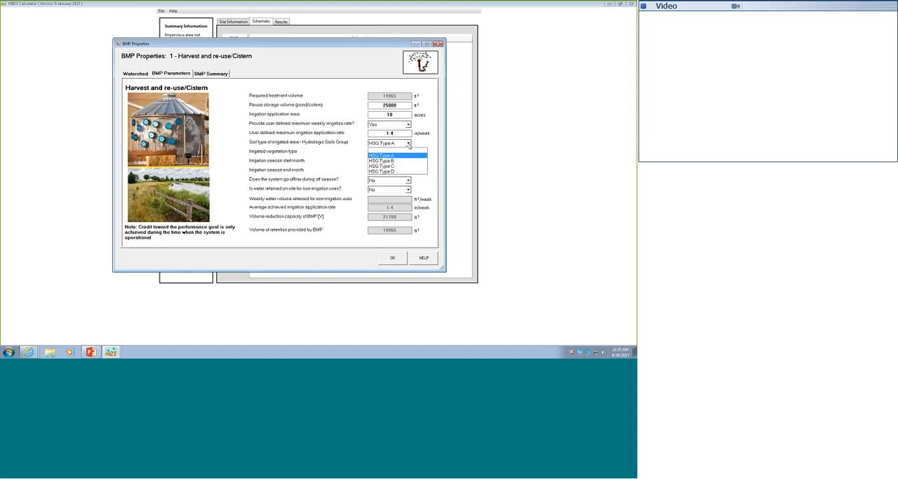
click(396, 163)
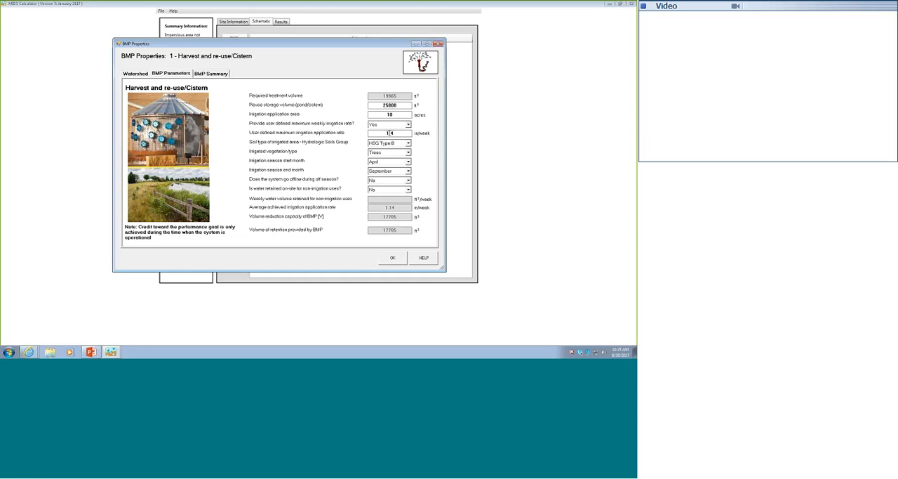
key(BackSpace)
text(3)
- Review the new cistern's BMP summary and close its properties
click(209, 74)
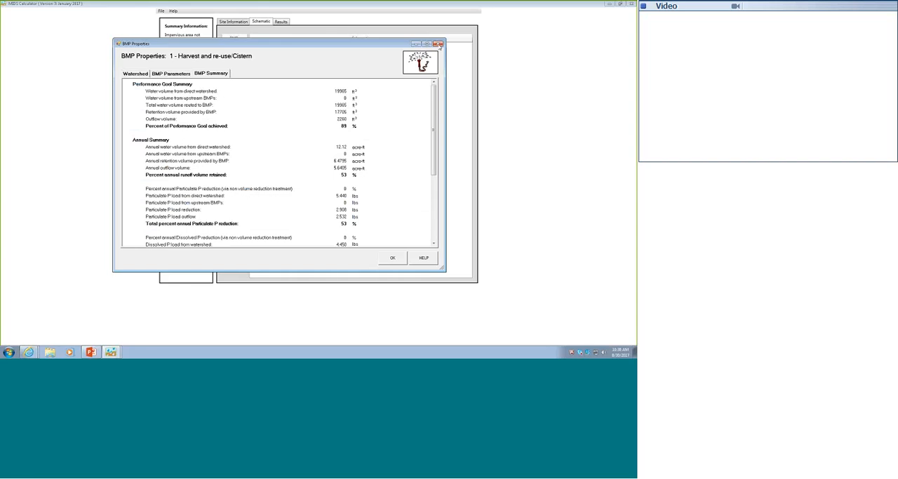
click(440, 44)
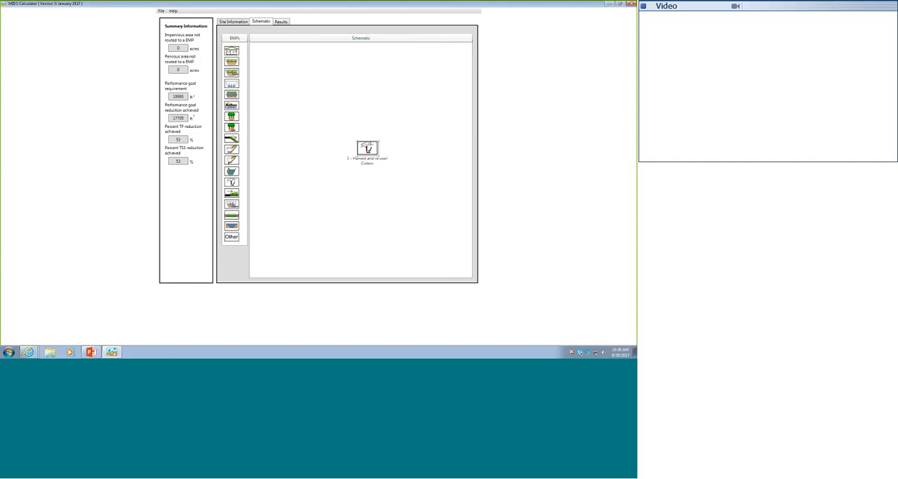
- Move the site's 10 acres of forest/open space from B soils to A soils in the site's land cover
click(233, 21)
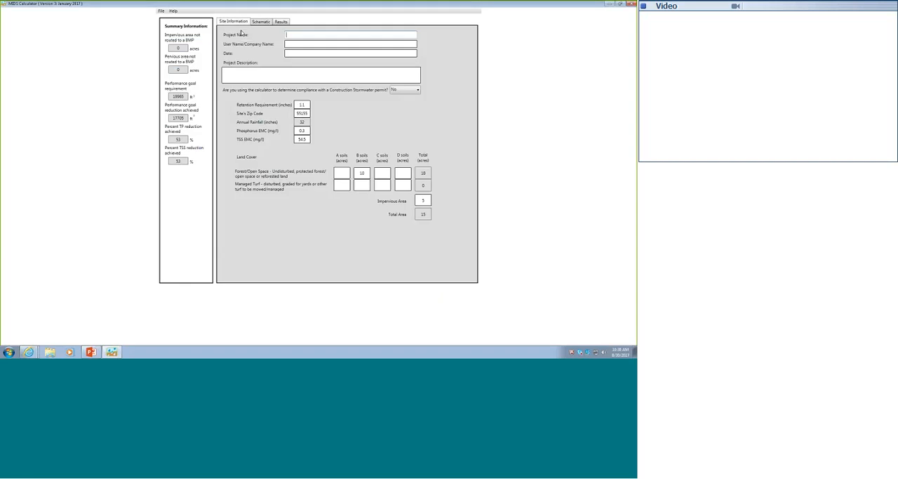
double_click(357, 173)
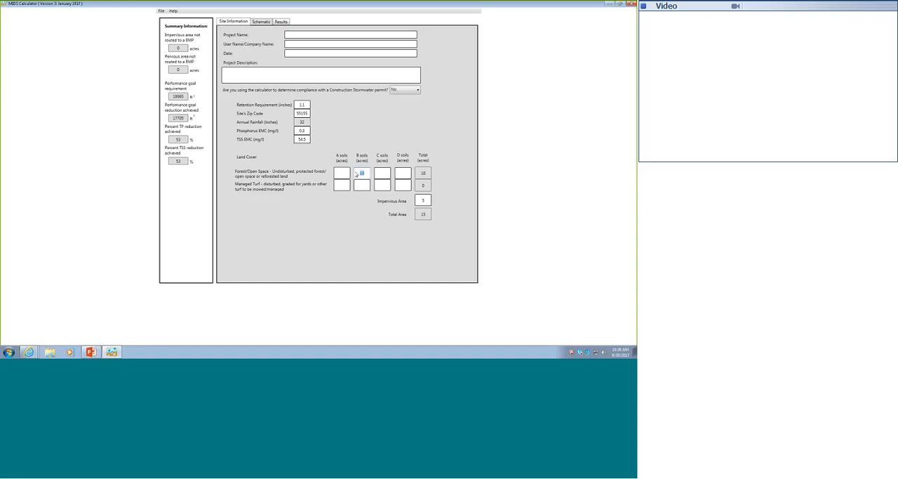
key(Delete)
click(342, 174)
text(10)
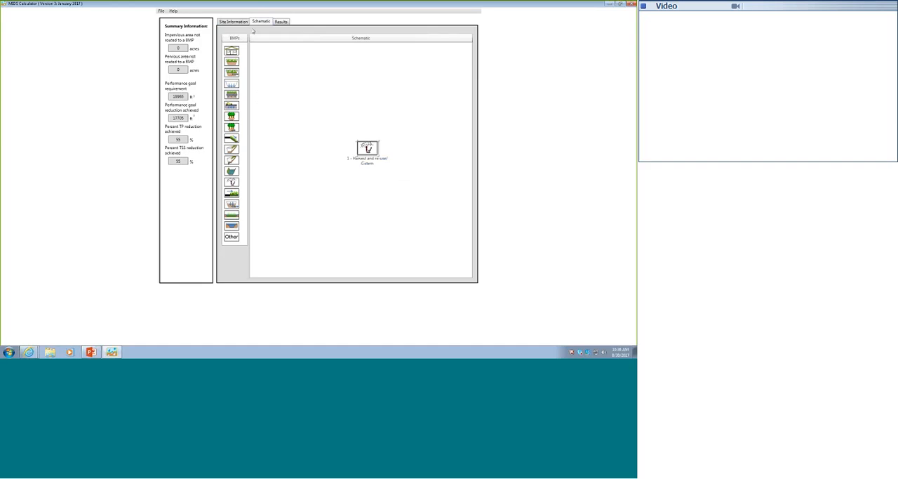
- Open the results report and examine the site areas routed to BMPs and the summary information
click(281, 22)
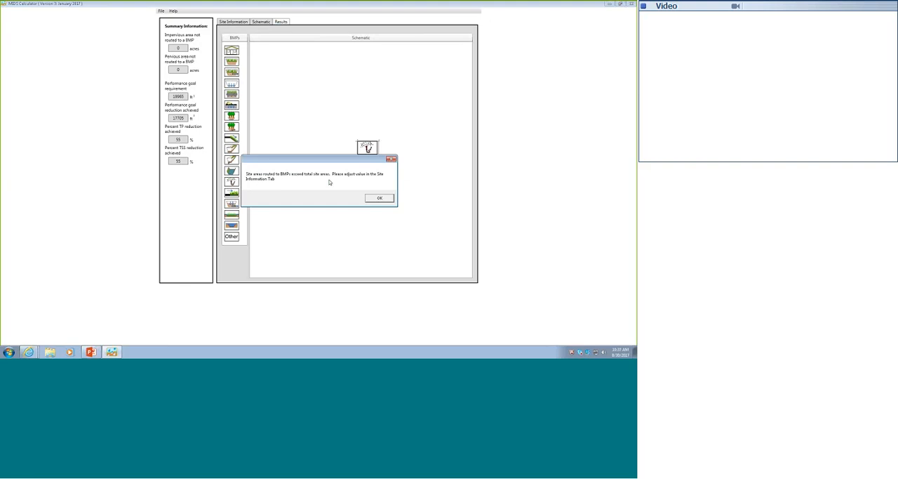
key(Return)
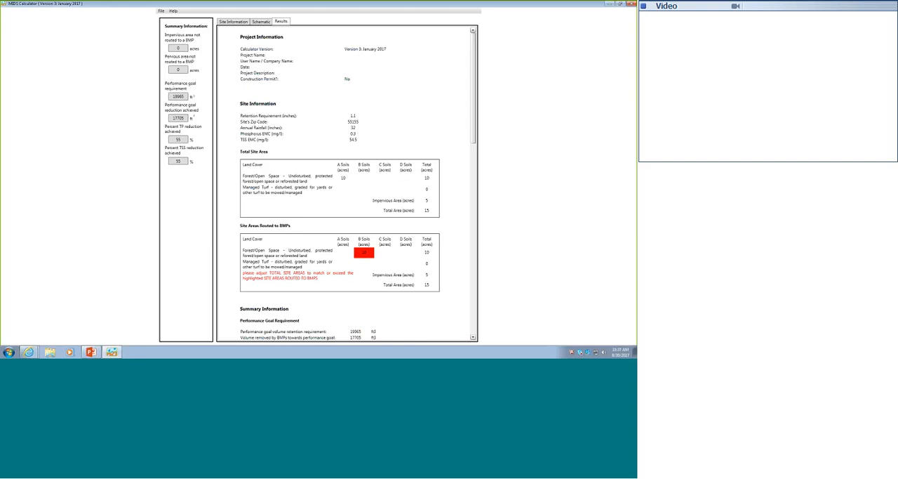
scroll(420, 133, down, 8)
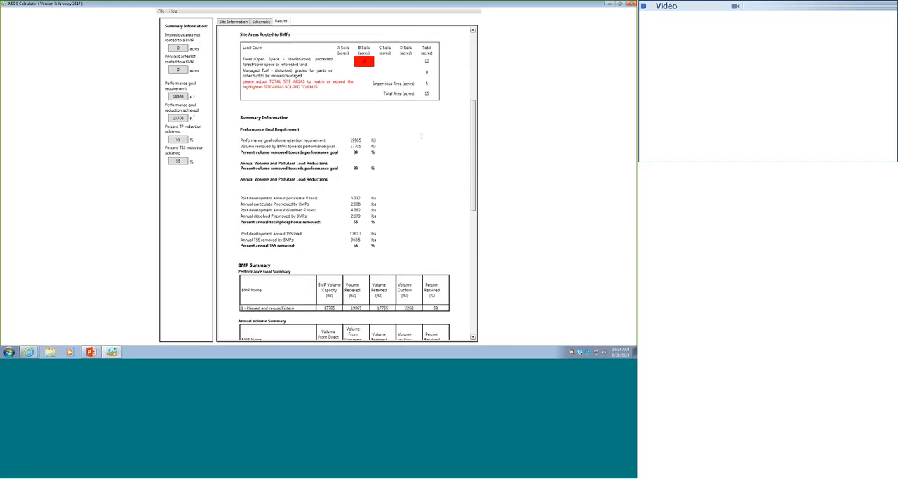
- Review the annual volume and pollutant load reductions and the BMP summary tables in the results report
scroll(414, 133, down, 1)
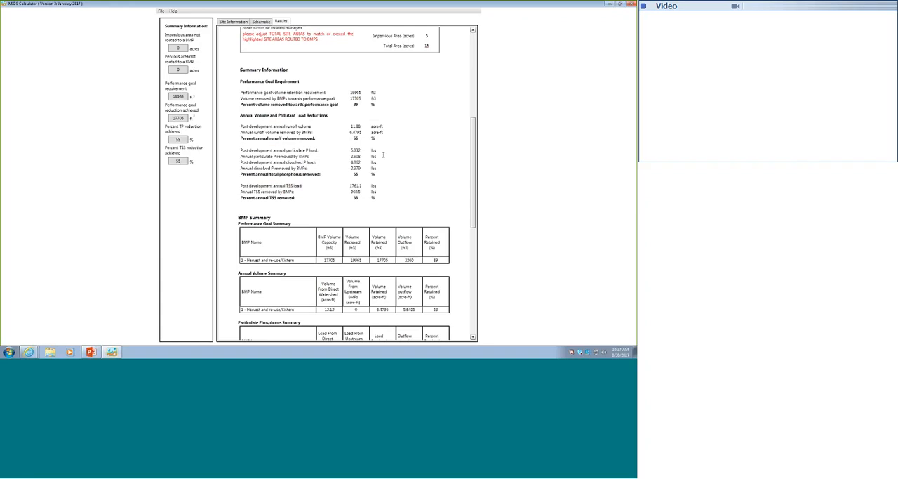
scroll(383, 154, down, 3)
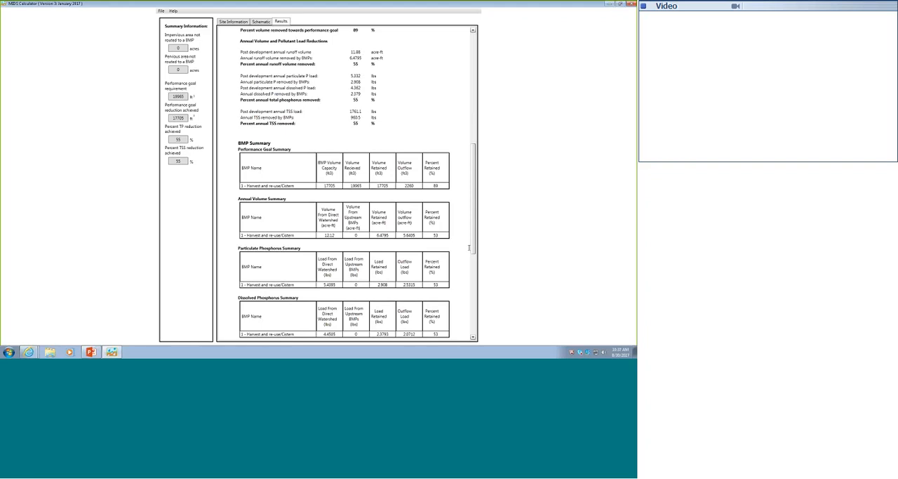
drag(468, 247, 465, 175)
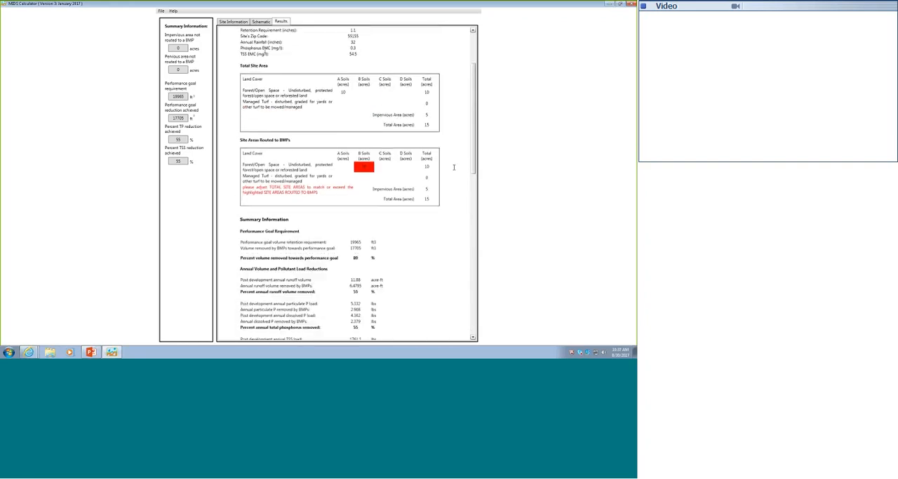
- Open the Harvest and re-use/Cistern BMP's properties in the schematic and consult its help page in the Minnesota Stormwater Manual
click(261, 21)
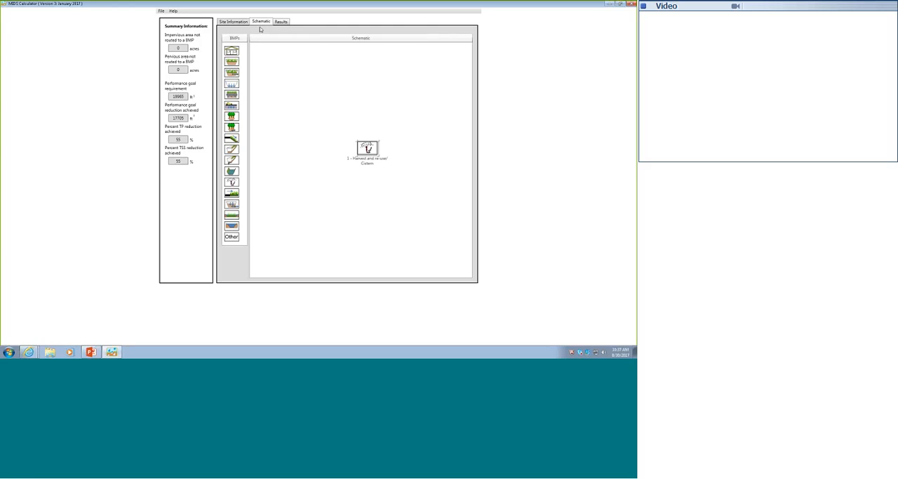
double_click(367, 148)
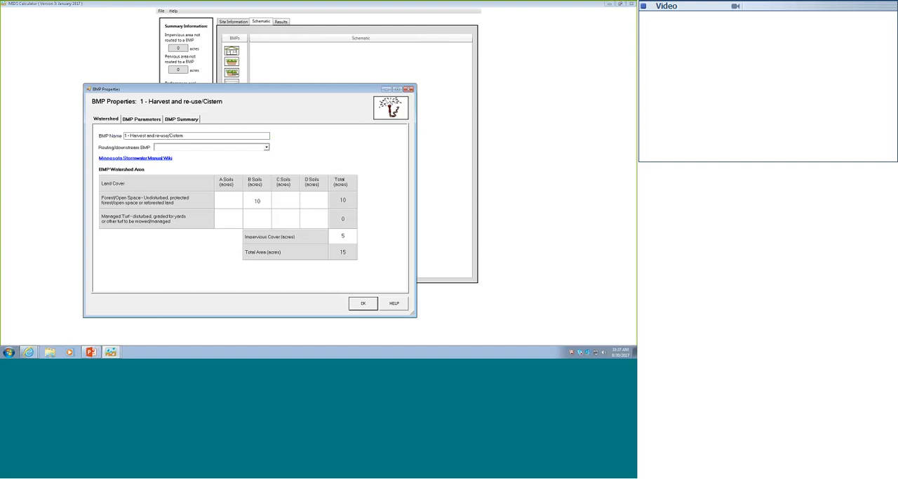
click(395, 305)
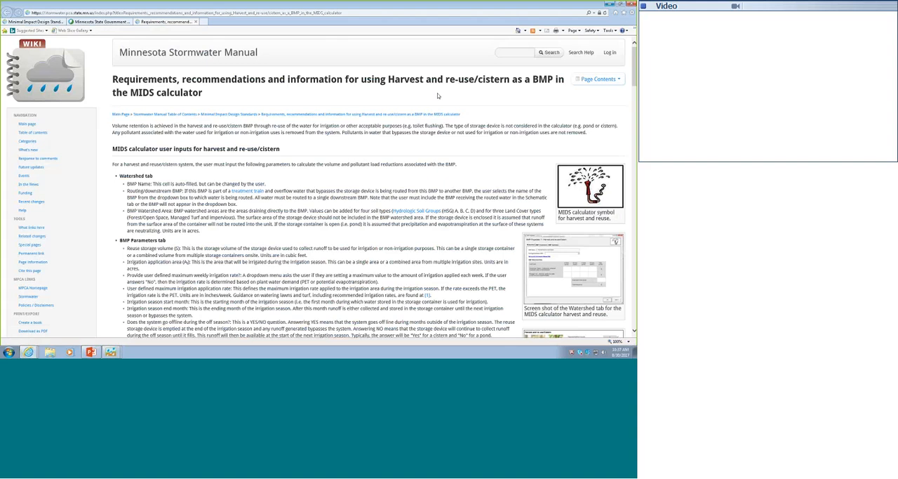
click(597, 80)
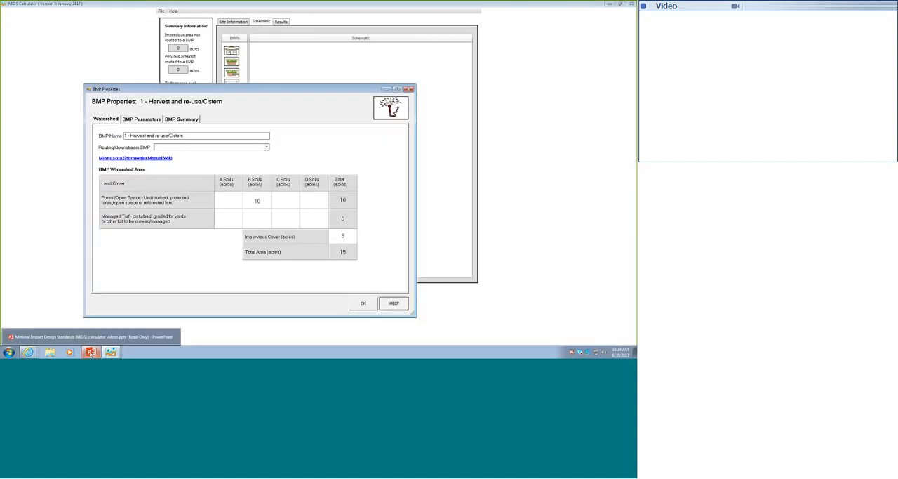
- Switch to the PowerPoint presentation and show the closing Module 13 slide, slide 47, as a full-screen slide show
click(92, 353)
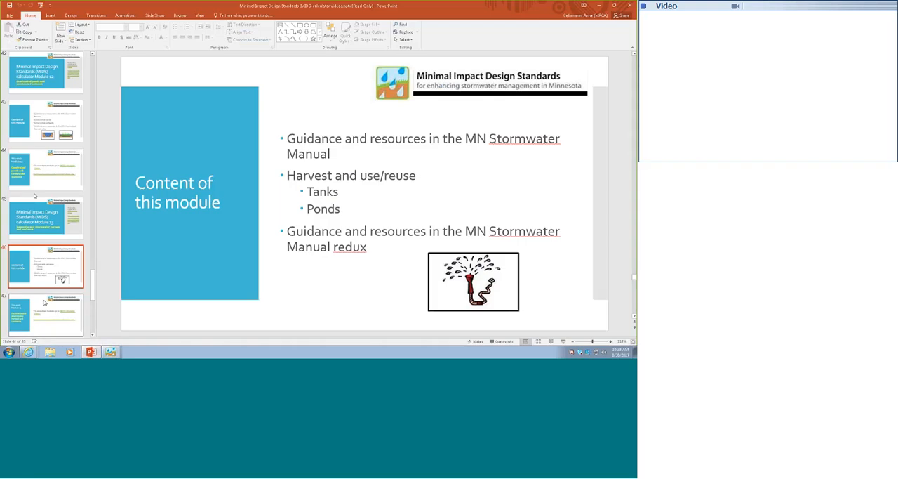
click(35, 309)
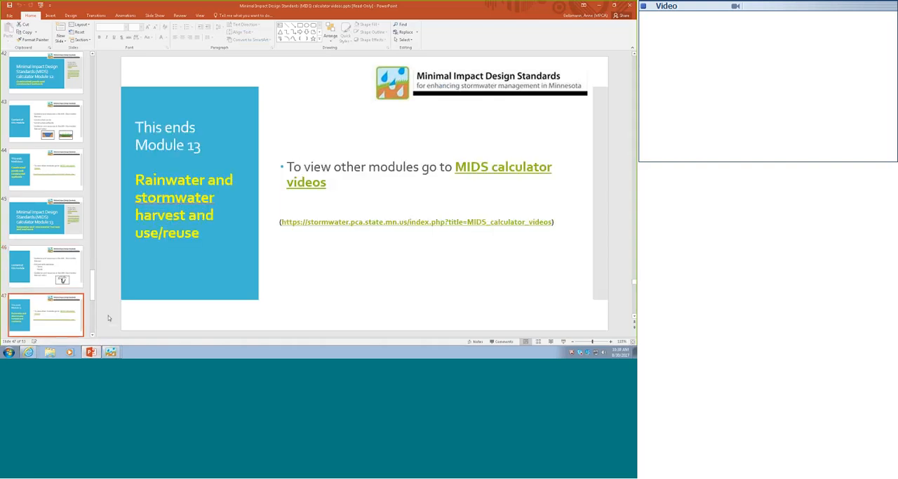
click(562, 341)
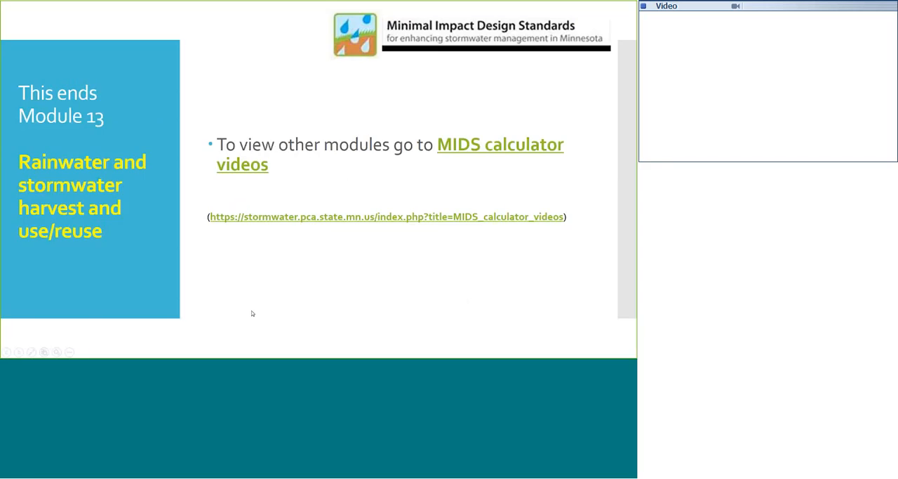